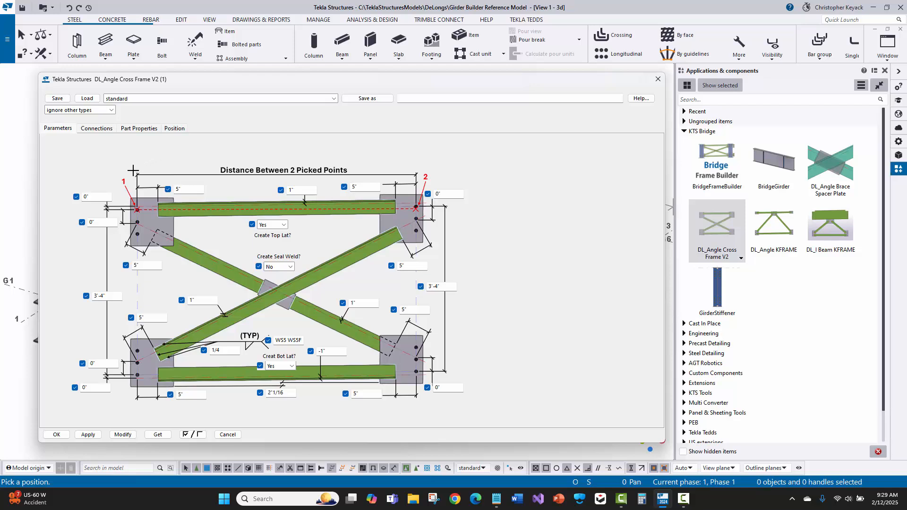
Review the connection settings of the DL_Angle Cross Frame V2 component and the parameters of the GirderStiffener component, closing both without changes
left_click(92, 130)
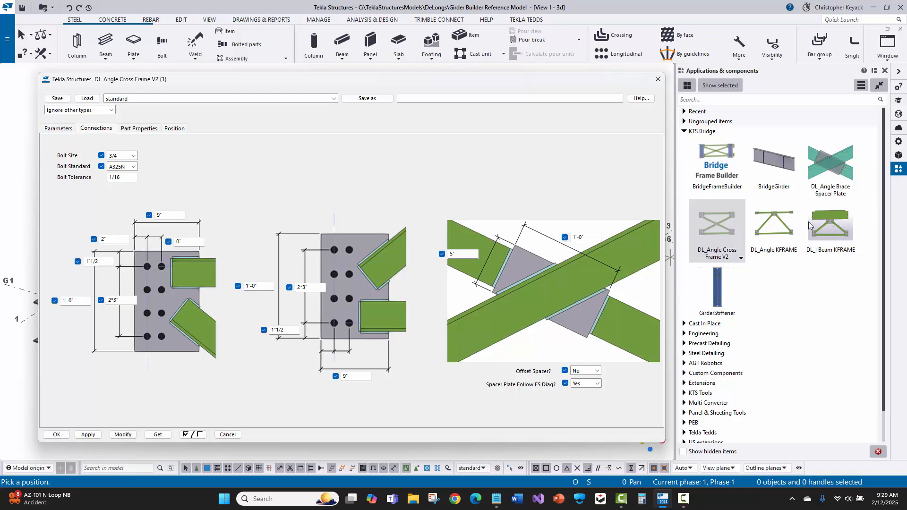
left_click(56, 434)
double_click(712, 280)
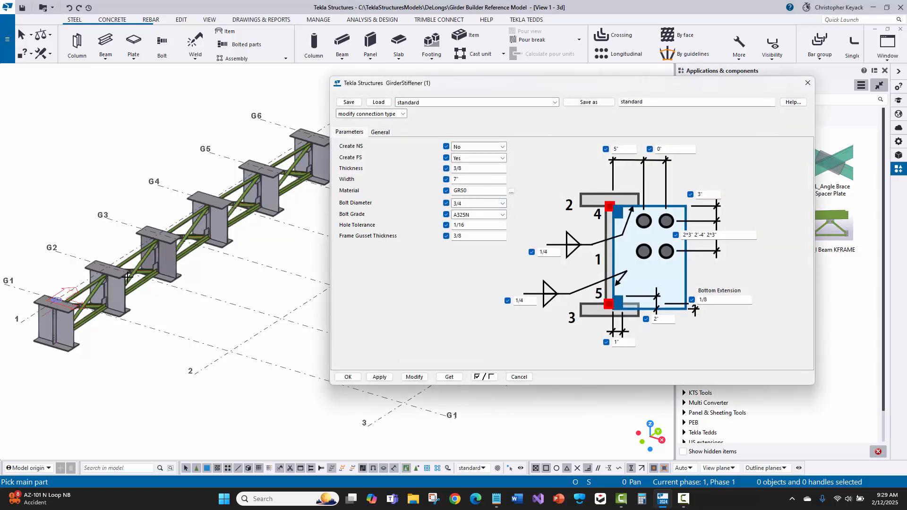
scroll(57, 314, "up", 5)
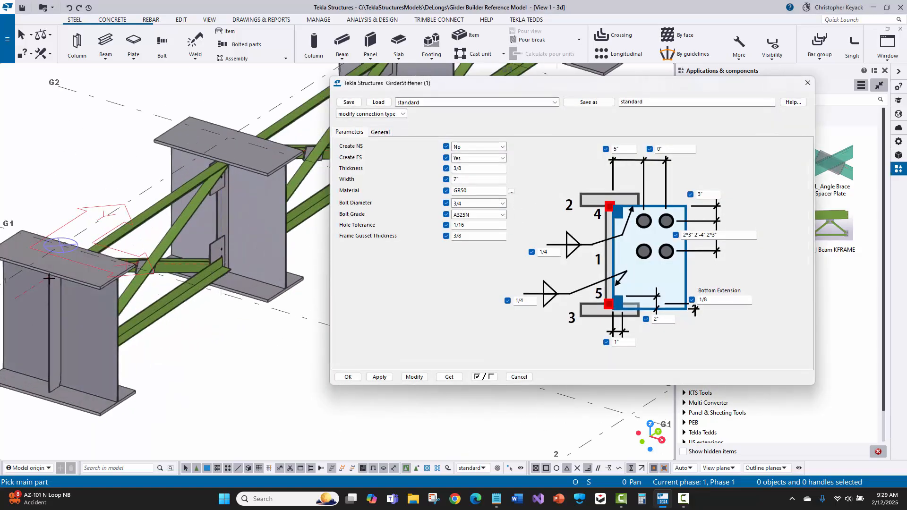
scroll(52, 281, "down", 3)
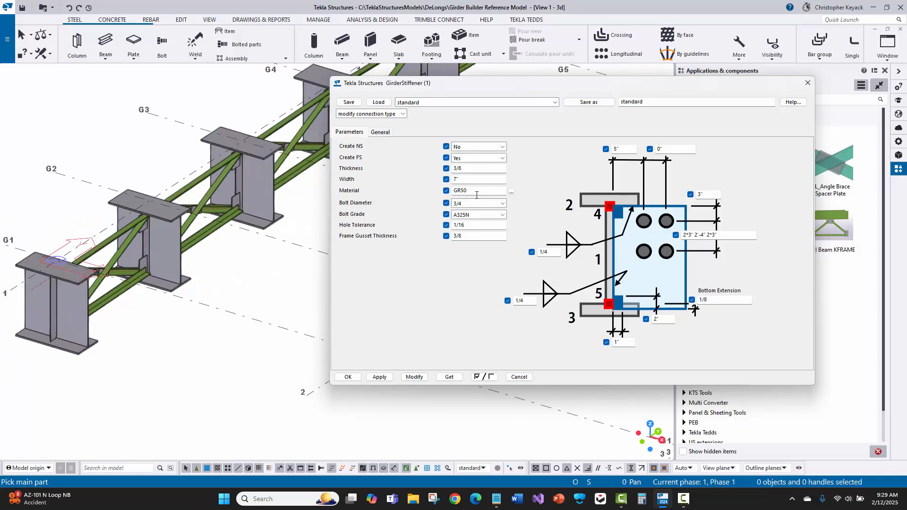
left_click(349, 377)
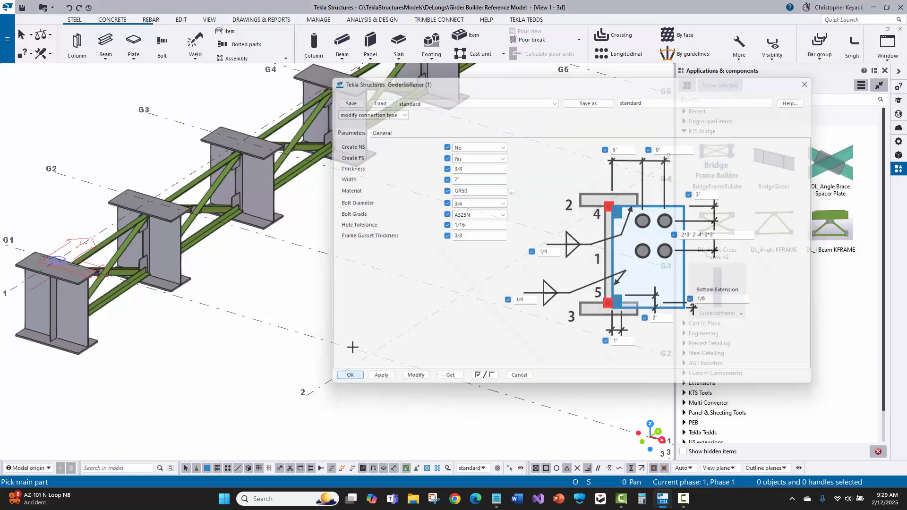
right_click(359, 260)
left_click(374, 267)
scroll(374, 272, "down", 5)
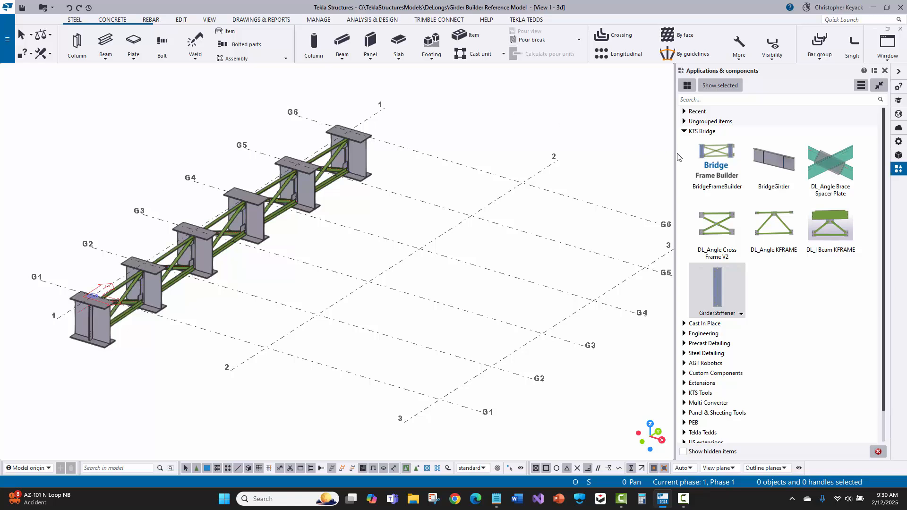
Set Girder Builder v2.xlsx from the model folder as the input file of the BridgeFrameBuilder component
double_click(700, 152)
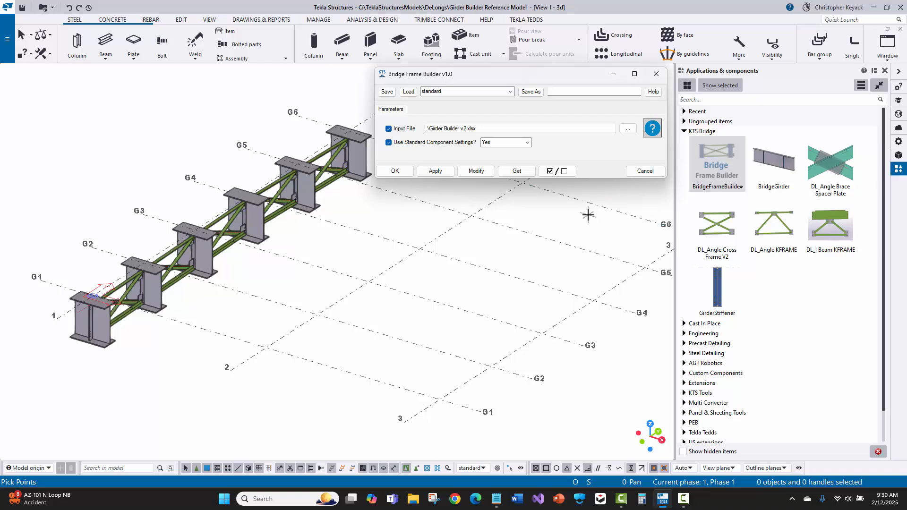
left_click(628, 128)
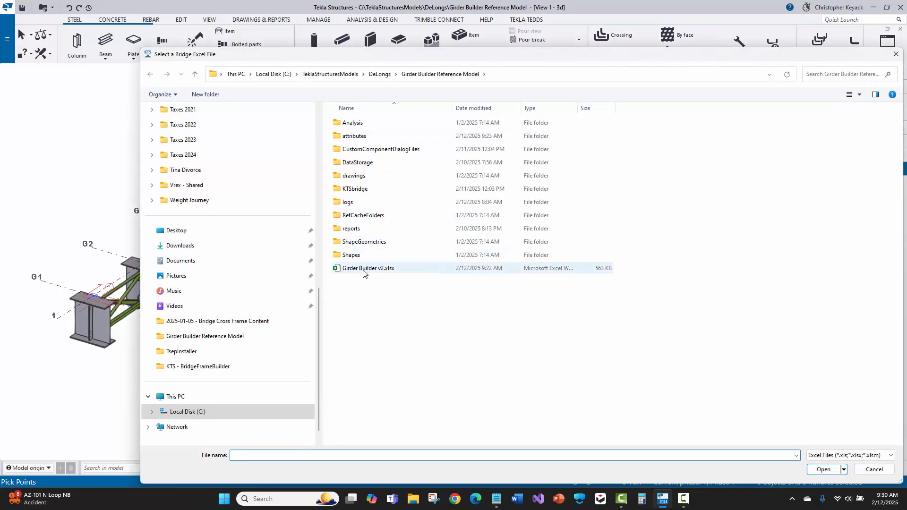
double_click(364, 269)
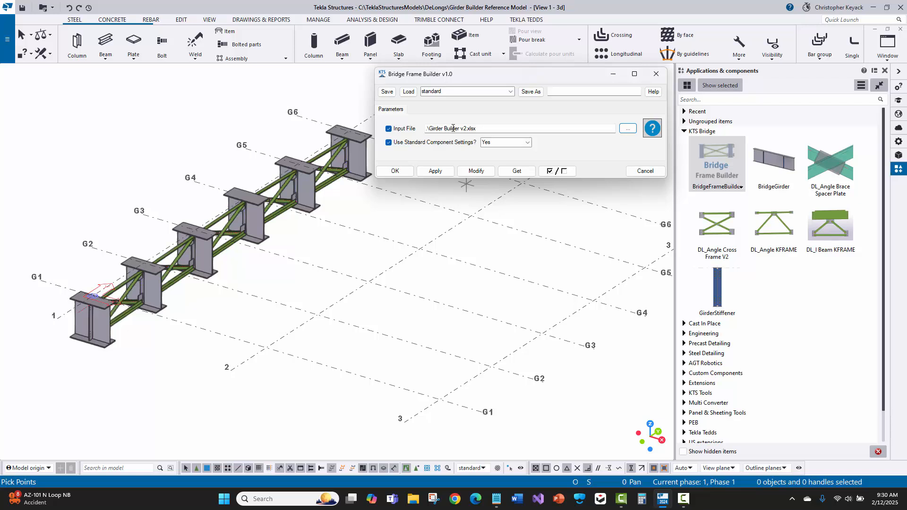
right_click(515, 219)
left_click(536, 232)
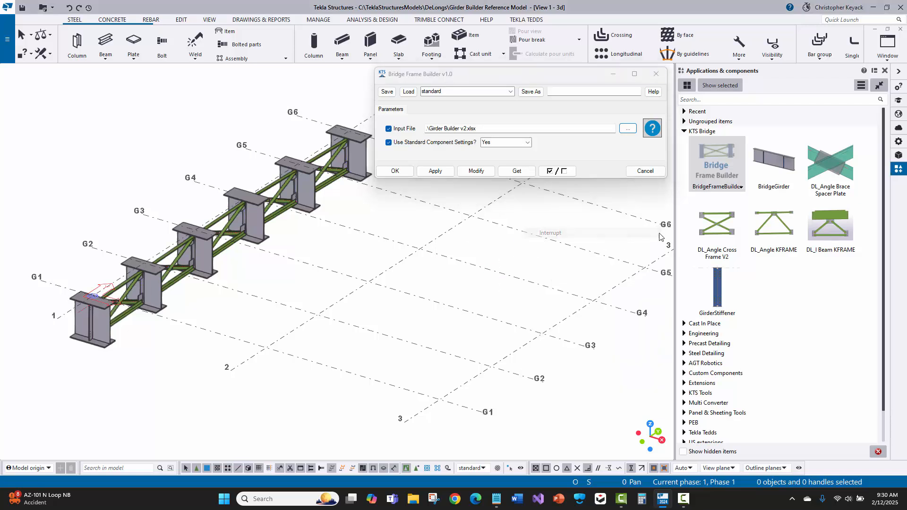
Review the part properties and saved settings of the DL_Angle Cross Frame V2 component, then close it unchanged
double_click(705, 230)
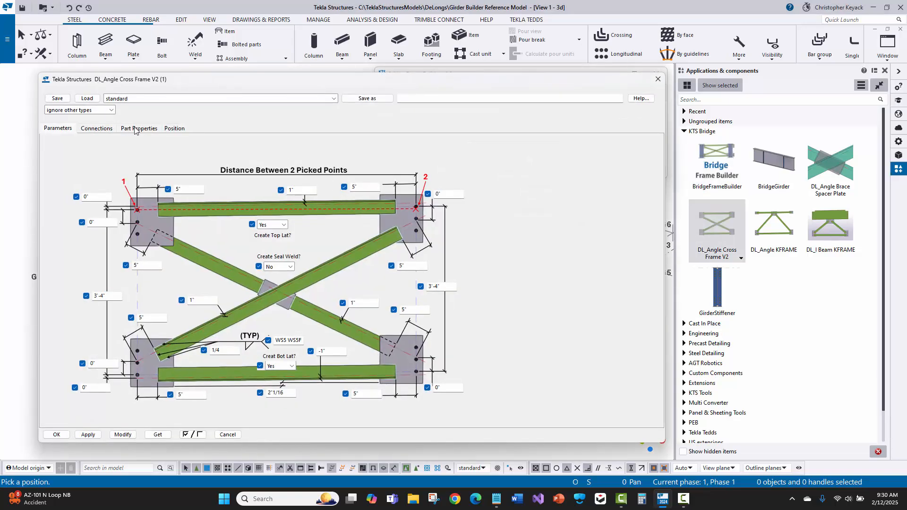
left_click(137, 129)
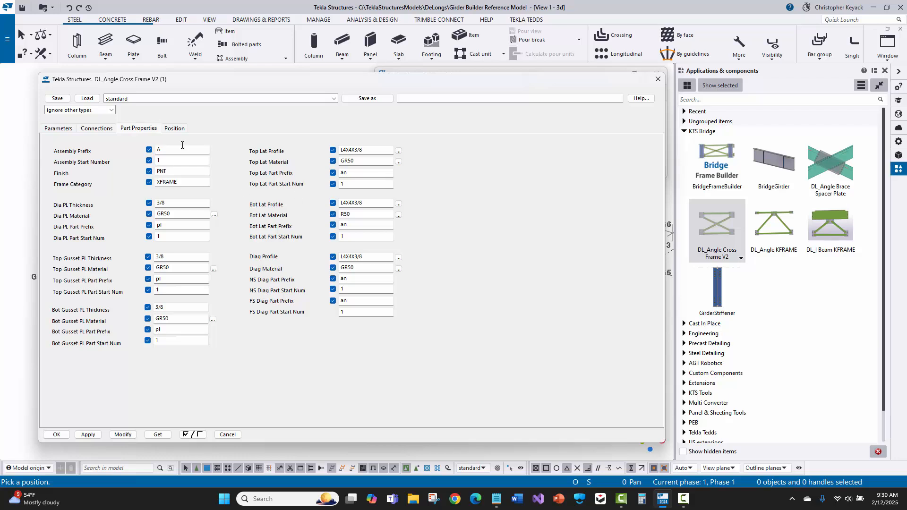
left_click(133, 99)
left_click(134, 99)
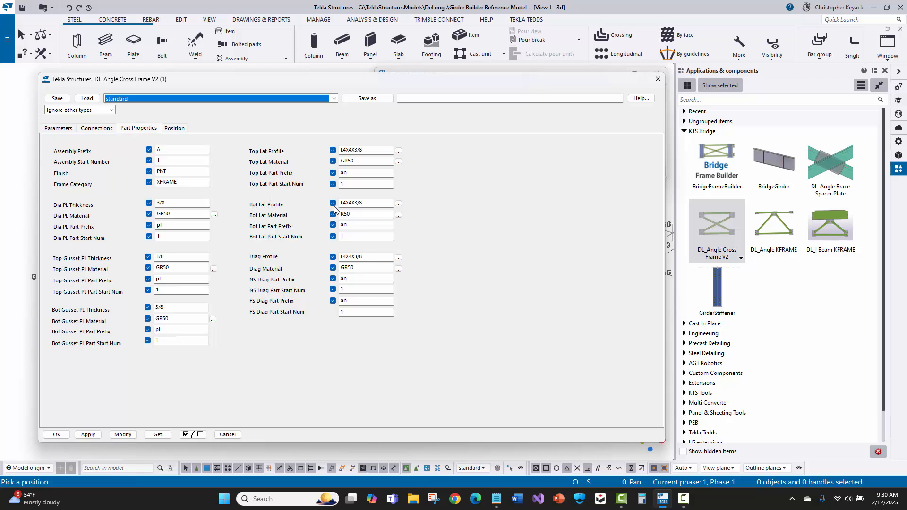
left_click(657, 79)
right_click(468, 228)
left_click(491, 233)
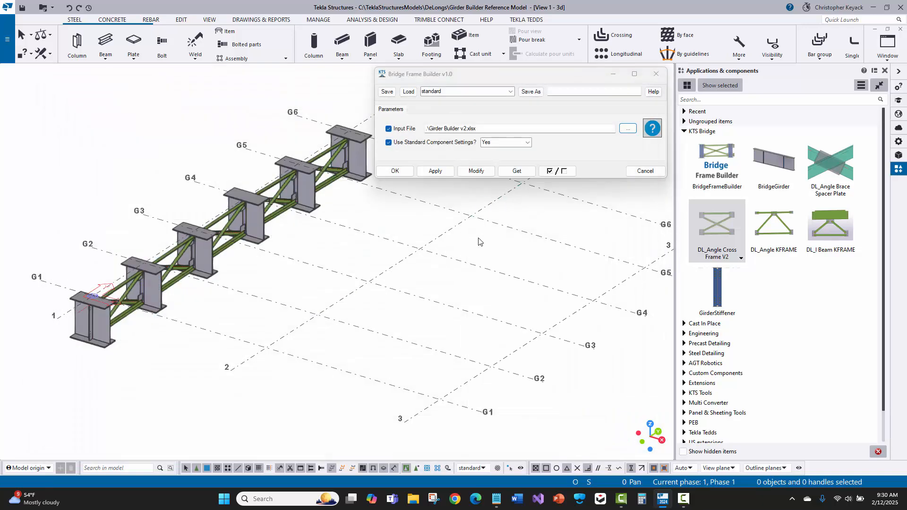
Accept the Bridge Frame Builder settings and place the frames along grid line 2 from G1 to G6
left_click(392, 173)
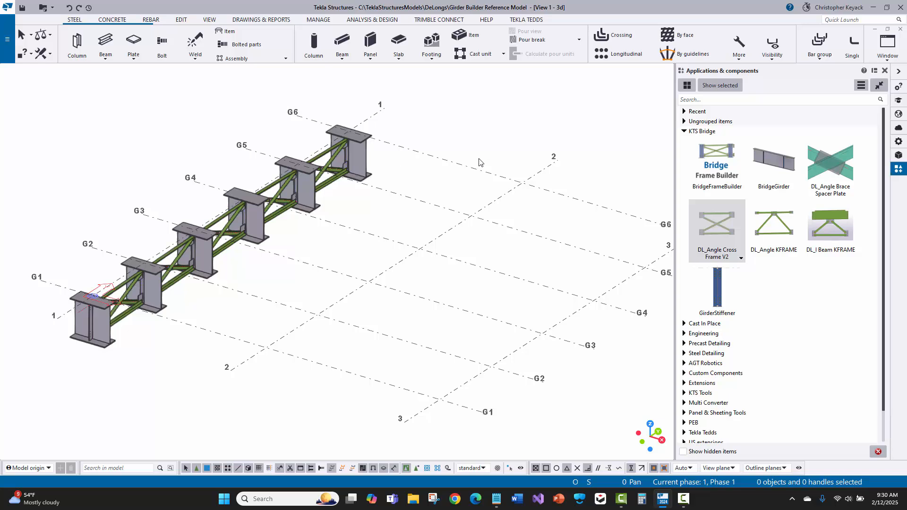
left_click(714, 163)
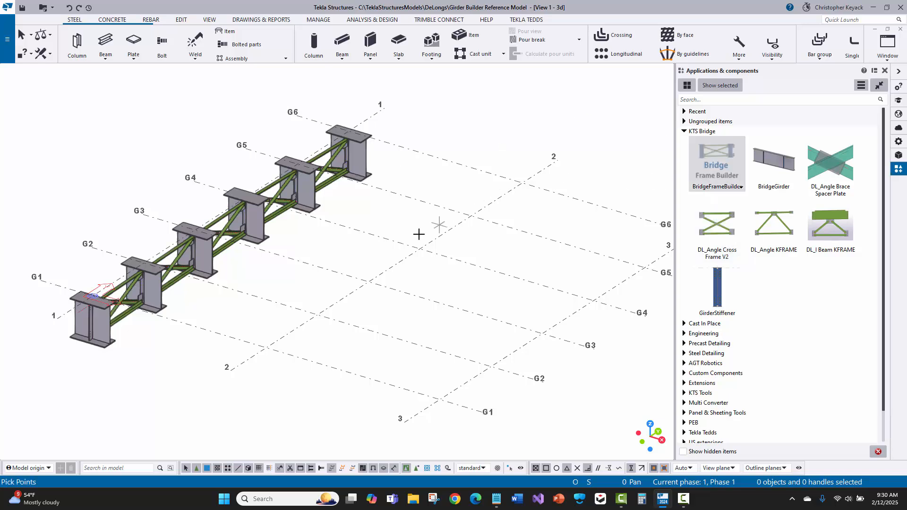
left_click(266, 348)
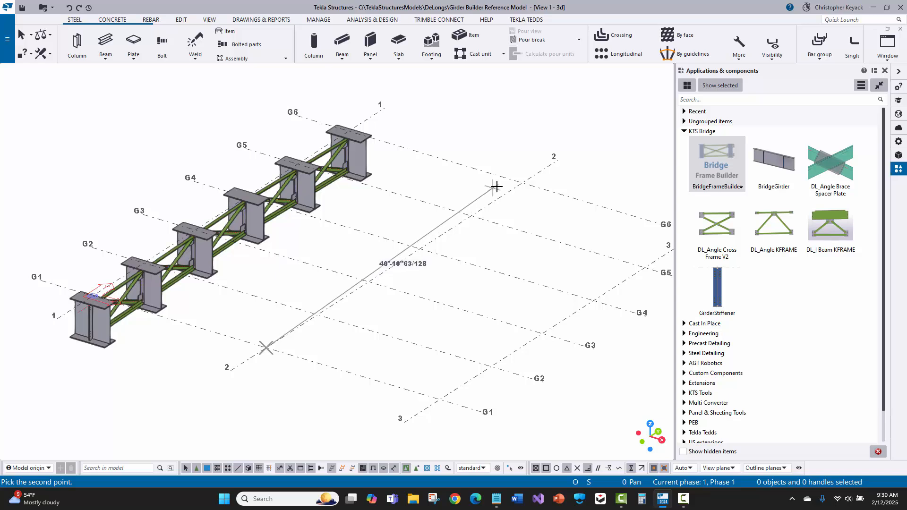
left_click(521, 182)
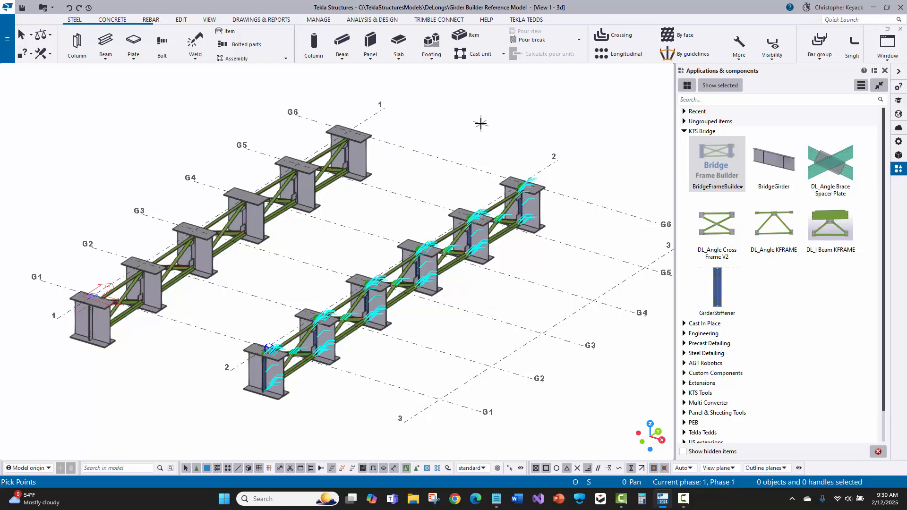
right_click(480, 124)
left_click(502, 131)
Examine the stiffeners and bolted gusset plates at girder G2 on grid line 2, rotating the view about a gusset bolt
scroll(442, 318, "up", 3)
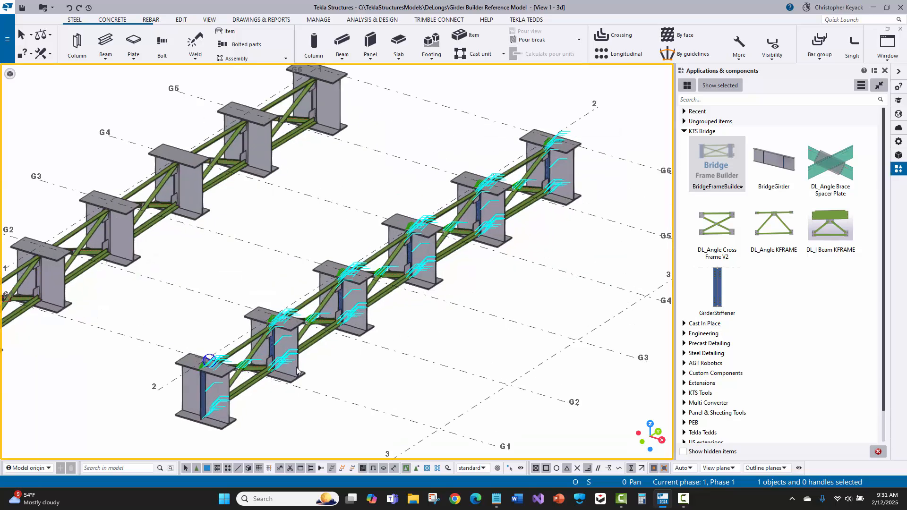
scroll(232, 384, "up", 5)
middle_click_drag(313, 171, 302, 115)
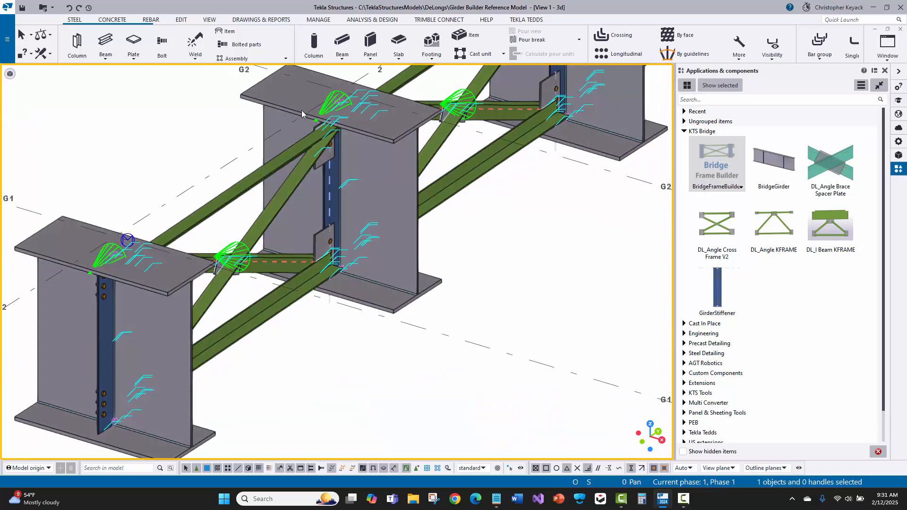
scroll(303, 114, "up", 2)
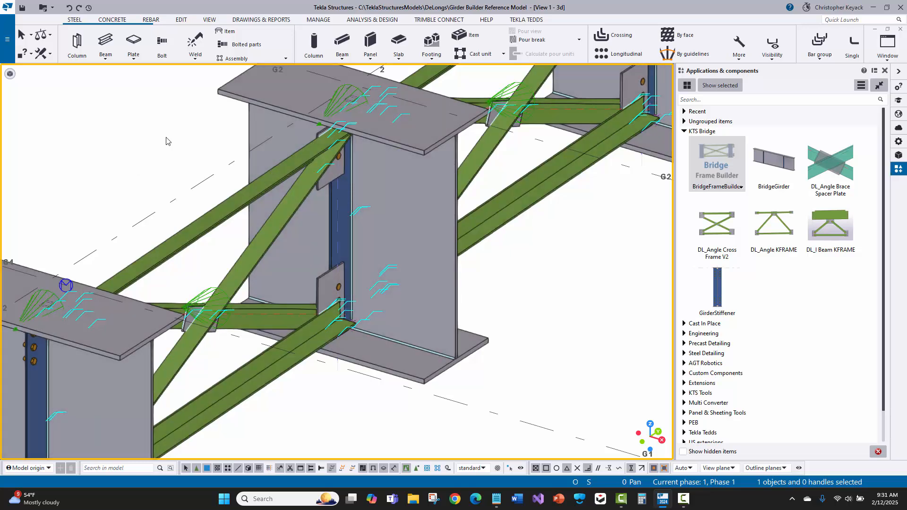
scroll(313, 289, "up", 4)
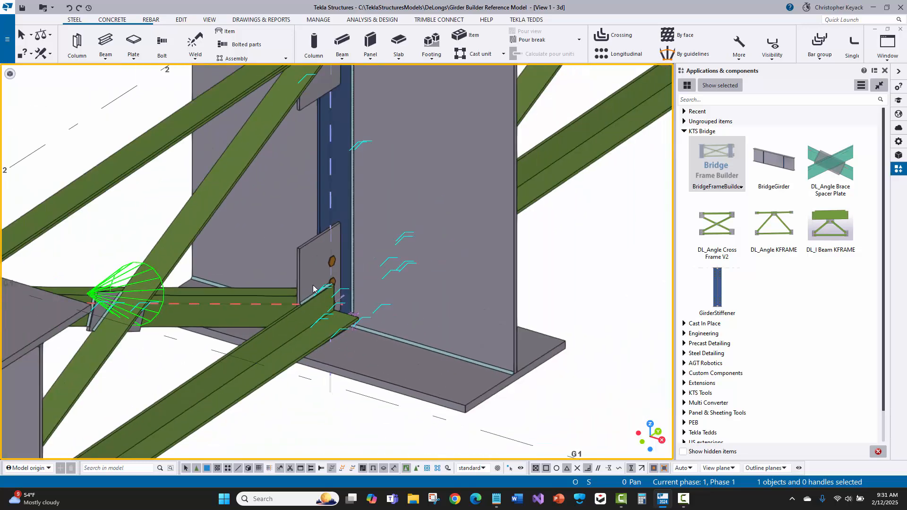
key("v")
left_click(332, 261)
middle_click_drag(332, 261, 293, 310, "ctrl")
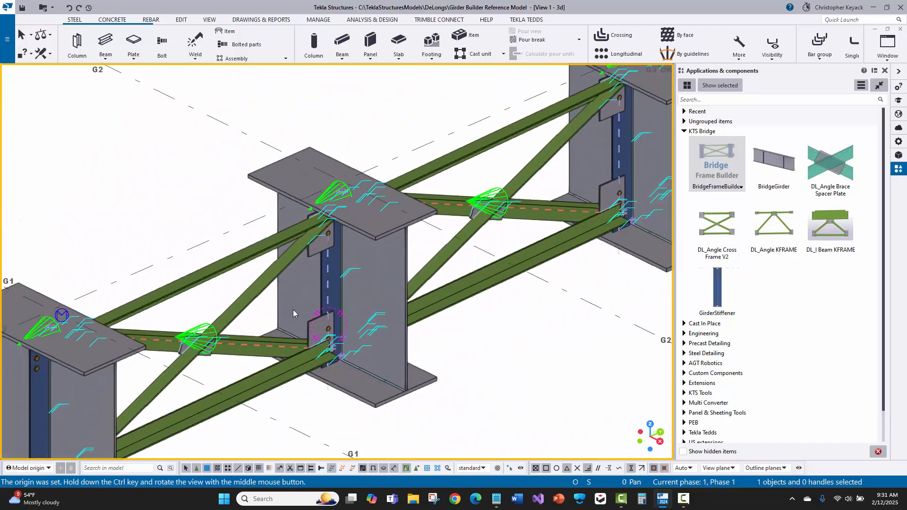
Redraw the 3D view and examine the whole row of girders and cross frames along grid line 2
scroll(293, 310, "down", 3)
right_click(182, 255)
left_click(210, 310)
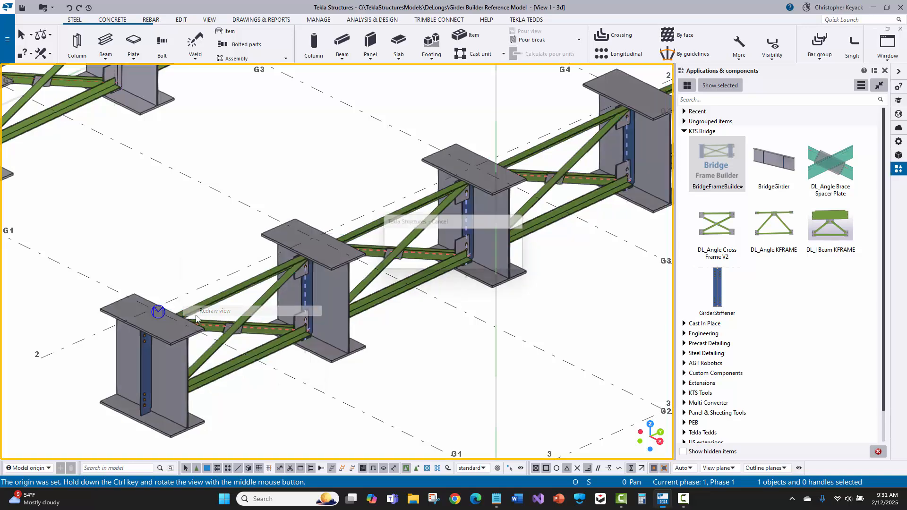
scroll(258, 301, "down", 2)
middle_click_drag(433, 267, 324, 294)
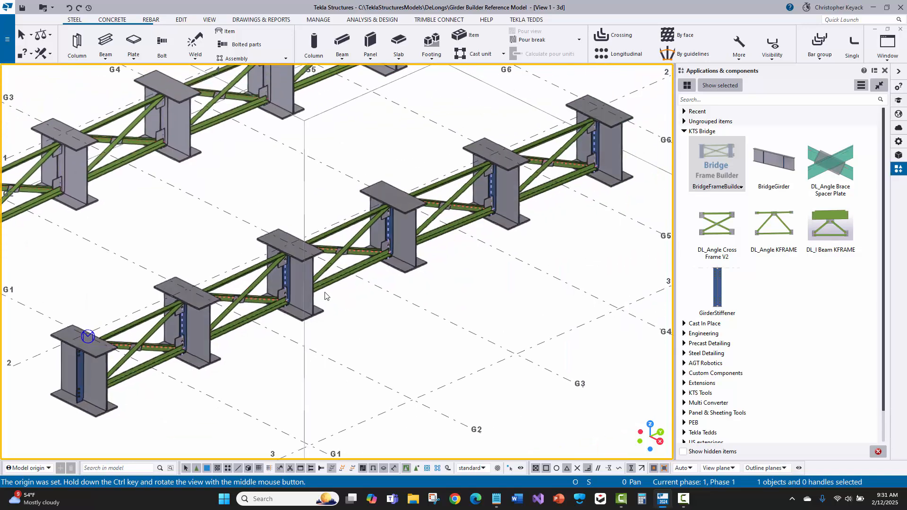
scroll(296, 282, "down", 1)
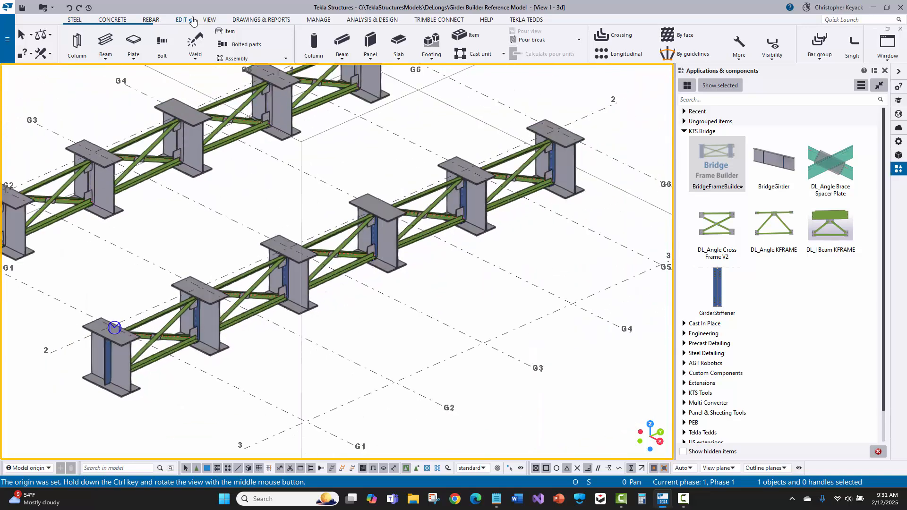
Switch to the ELEVATION ON GRID 2 view and redraw it
left_click(209, 20)
left_click(83, 45)
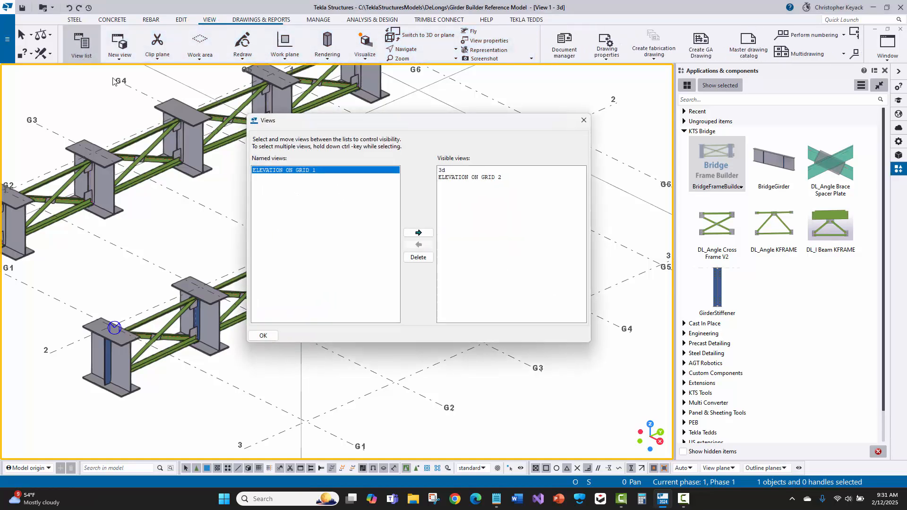
left_click(448, 177)
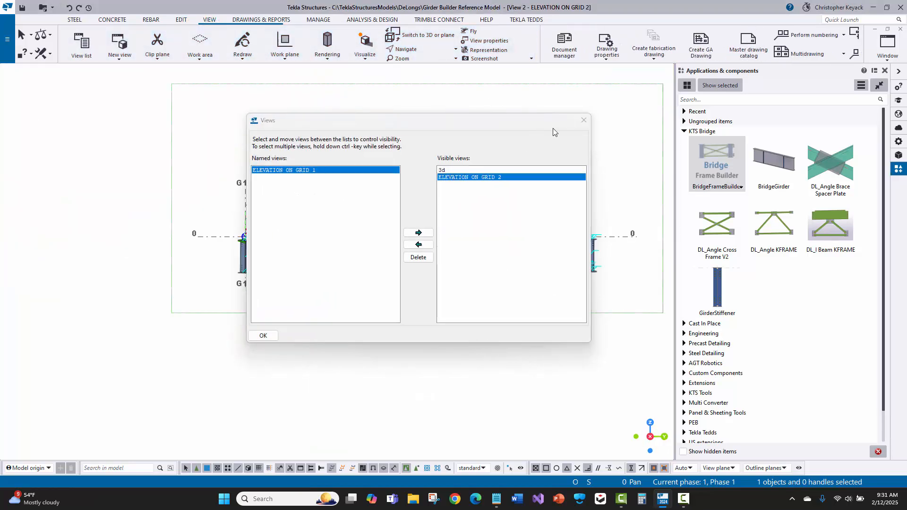
left_click(583, 120)
scroll(243, 255, "up", 5)
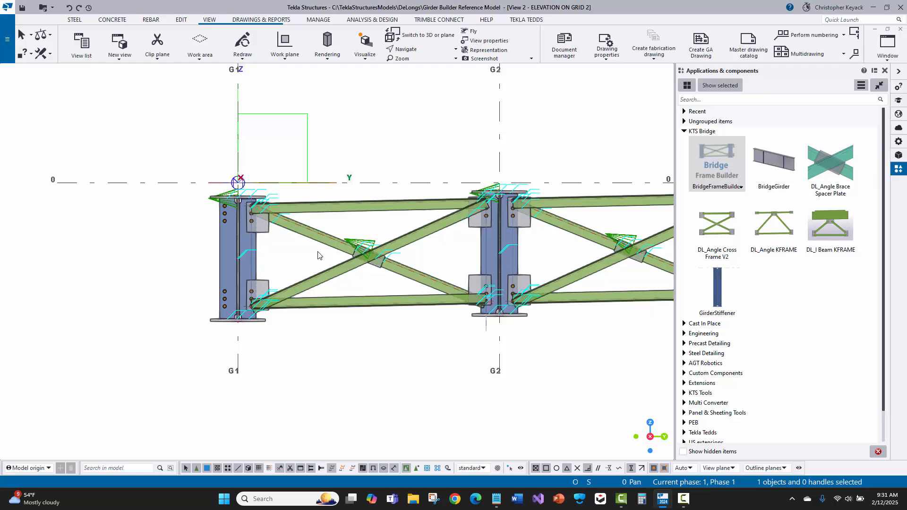
right_click(371, 108)
left_click(405, 164)
Examine the cross frame between G1 and G2 in elevation, including its slope and the working points at the gusset bolts
scroll(466, 255, "up", 2)
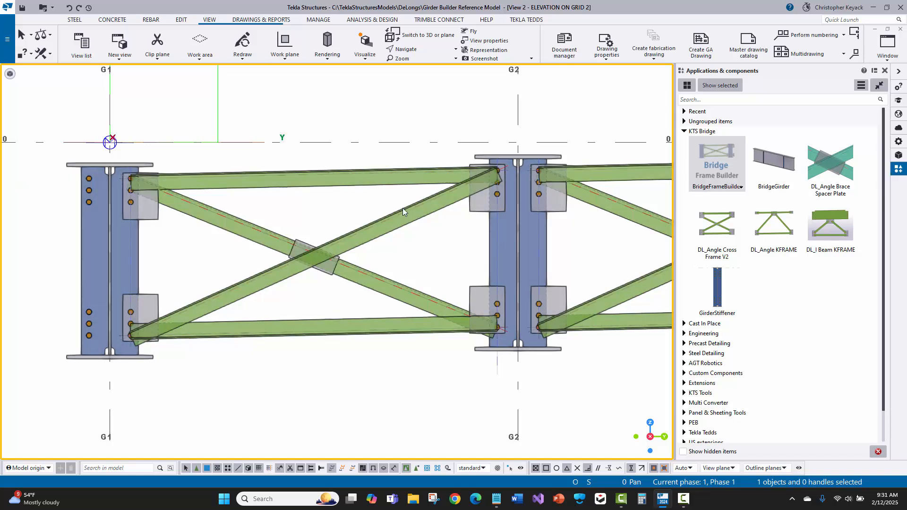
scroll(506, 180, "up", 2)
scroll(504, 178, "down", 3)
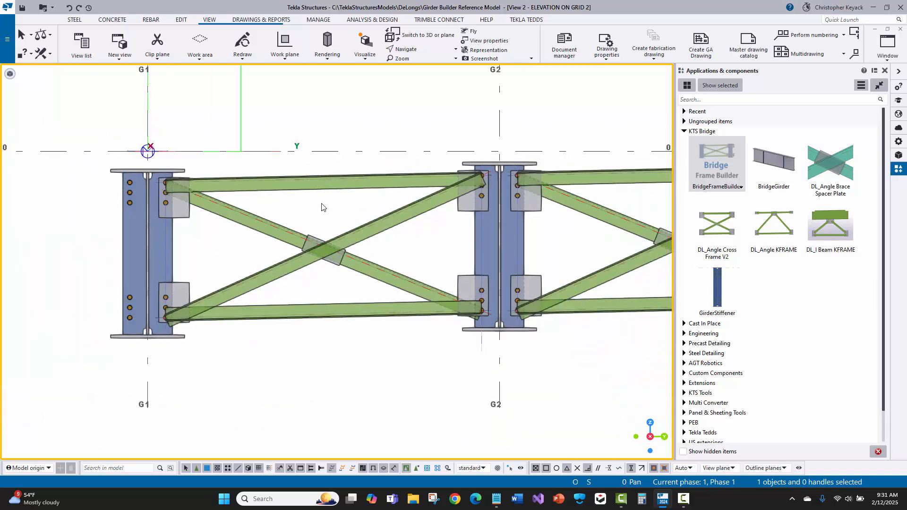
scroll(331, 210, "up", 1)
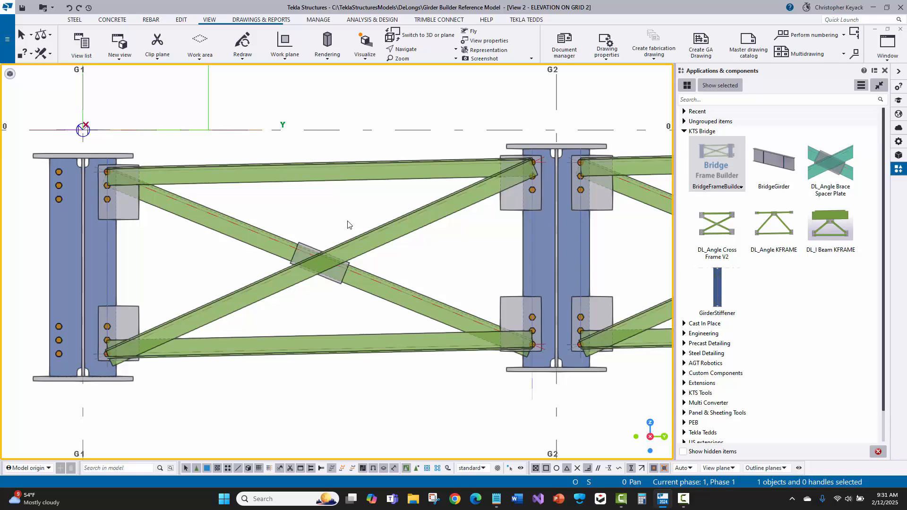
scroll(85, 164, "up", 5)
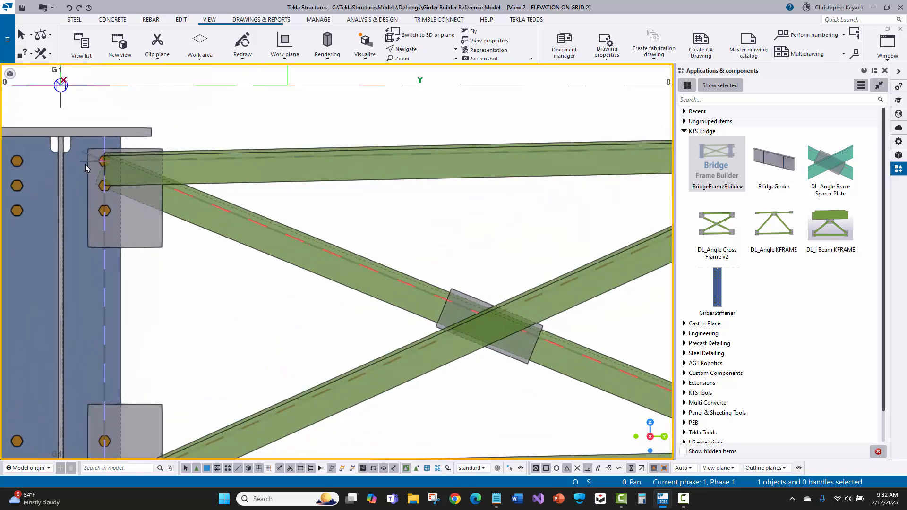
scroll(100, 156, "down", 1)
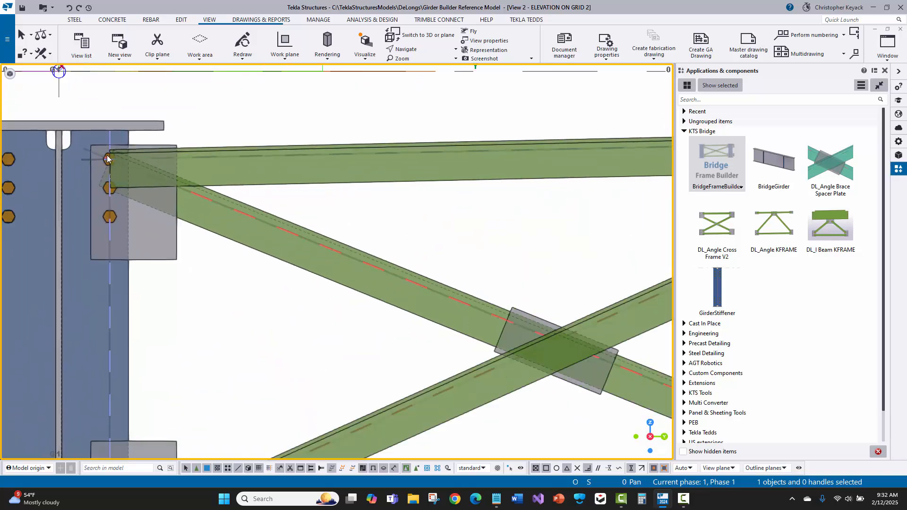
scroll(103, 162, "down", 3)
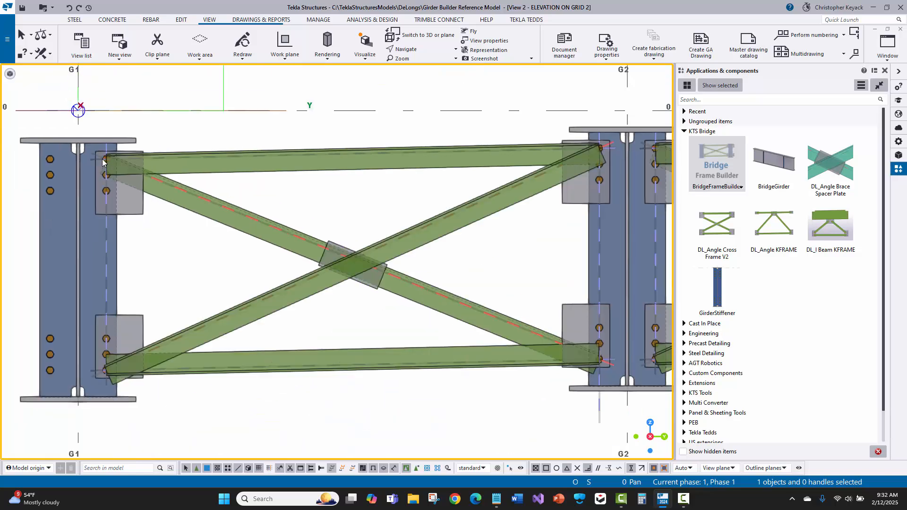
scroll(107, 159, "up", 1)
scroll(108, 159, "down", 1)
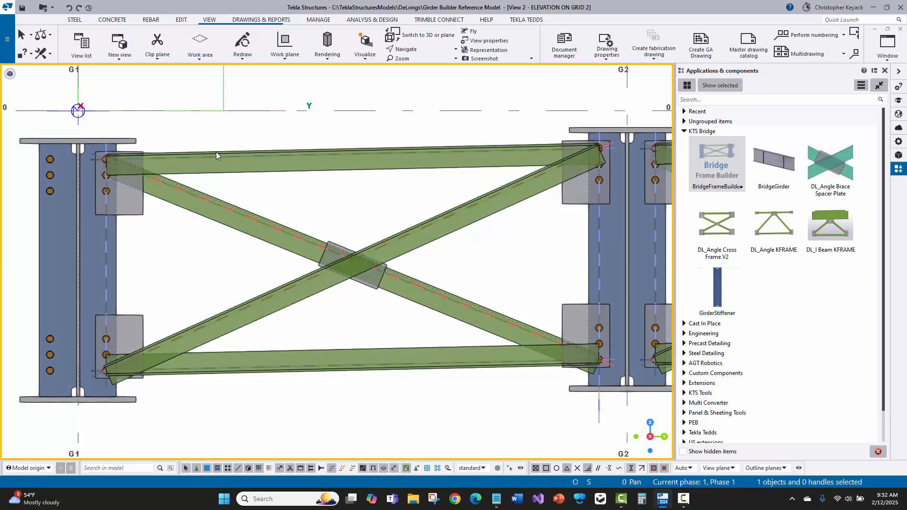
middle_click_drag(216, 152, 208, 157)
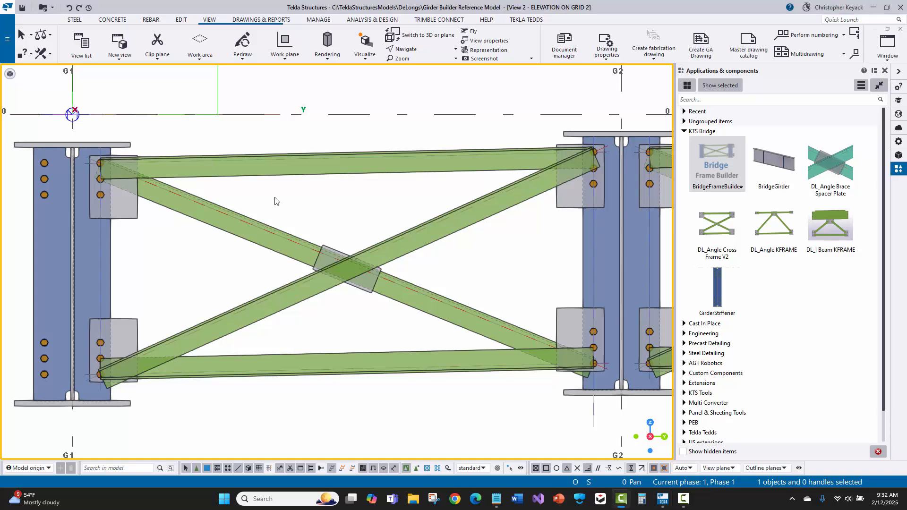
Open the model folder and open the Girder Builder v2.xlsx input workbook in Excel
left_click(11, 47)
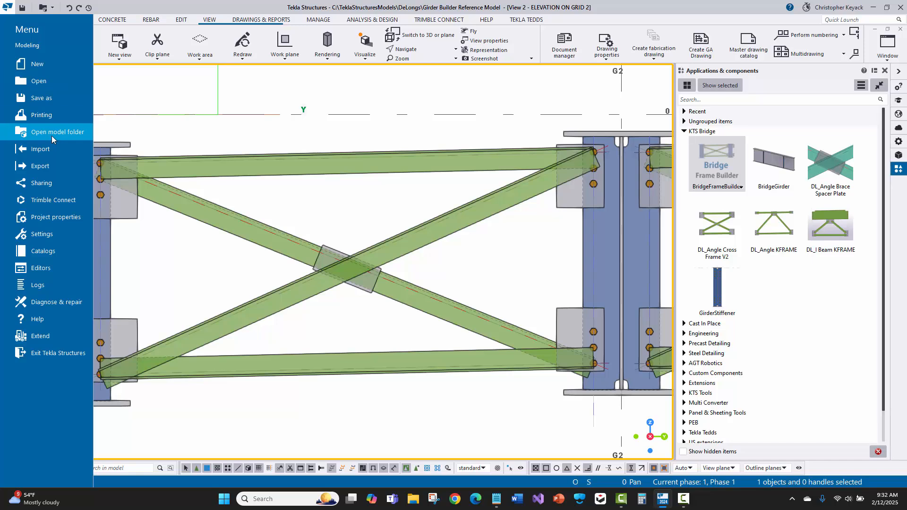
left_click(52, 135)
scroll(278, 272, "down", 4)
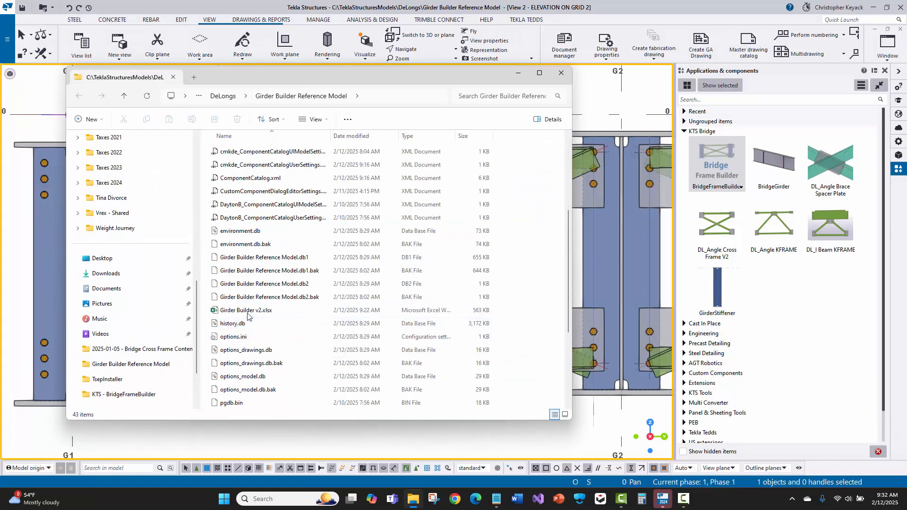
left_click(245, 310)
double_click(246, 310)
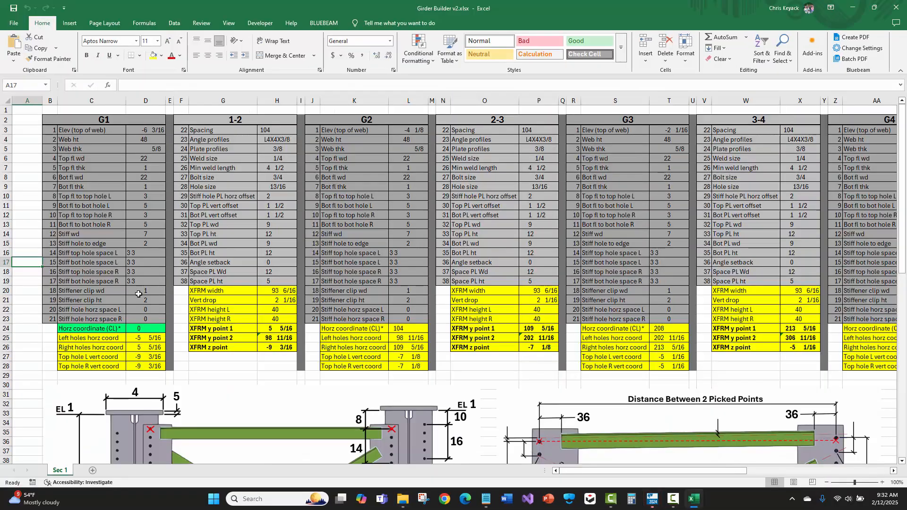
Examine the input columns for girders G1 and G2 and for the 1-2 cross frame between them
left_click(102, 278)
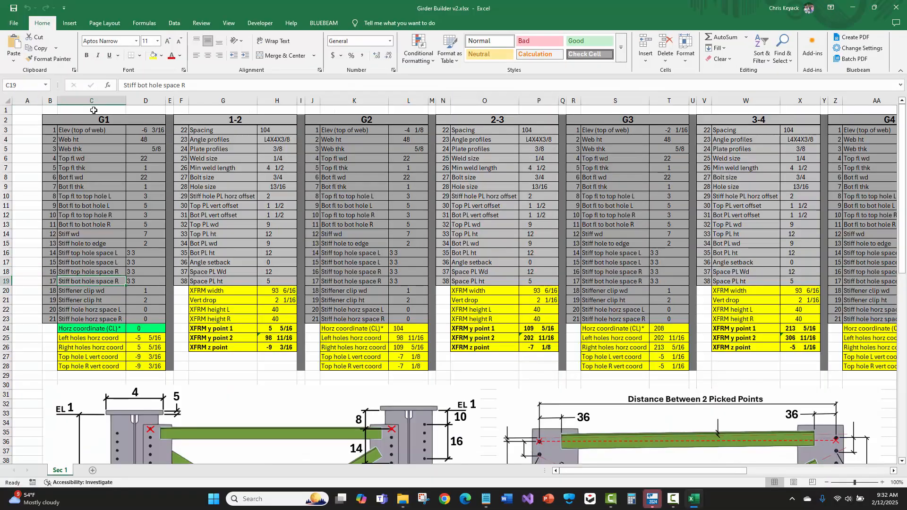
left_click_drag(78, 120, 97, 348)
left_click_drag(351, 118, 348, 357)
left_click_drag(207, 122, 217, 338)
left_click(211, 393)
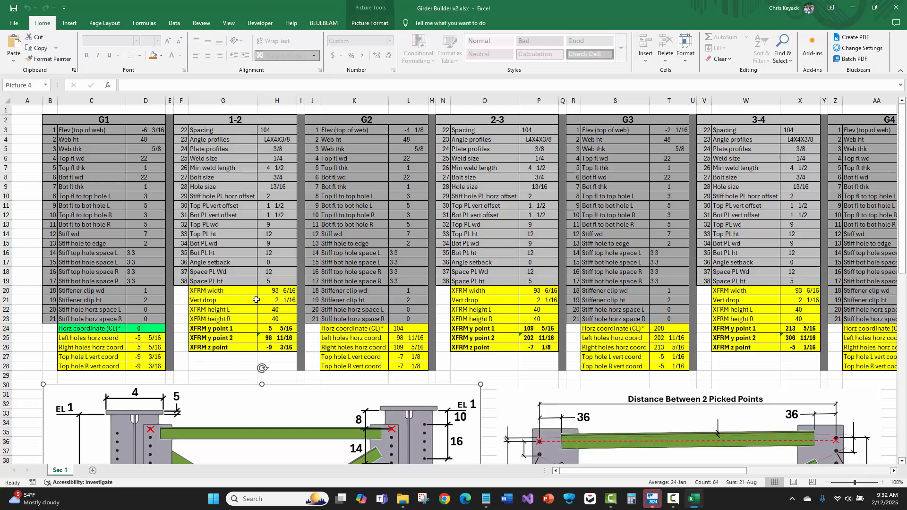
left_click(26, 169)
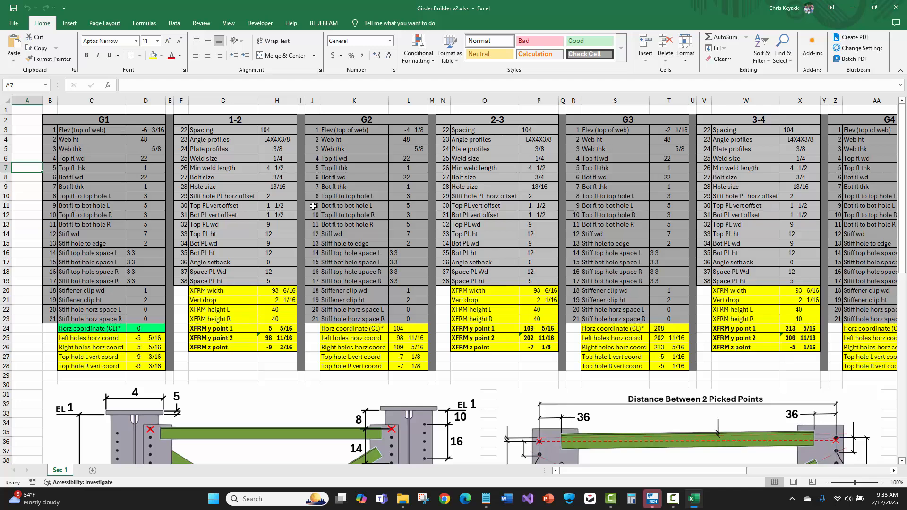
Examine the reference diagrams below the input table to see which dimension each numbered parameter controls
scroll(312, 209, "down", 6)
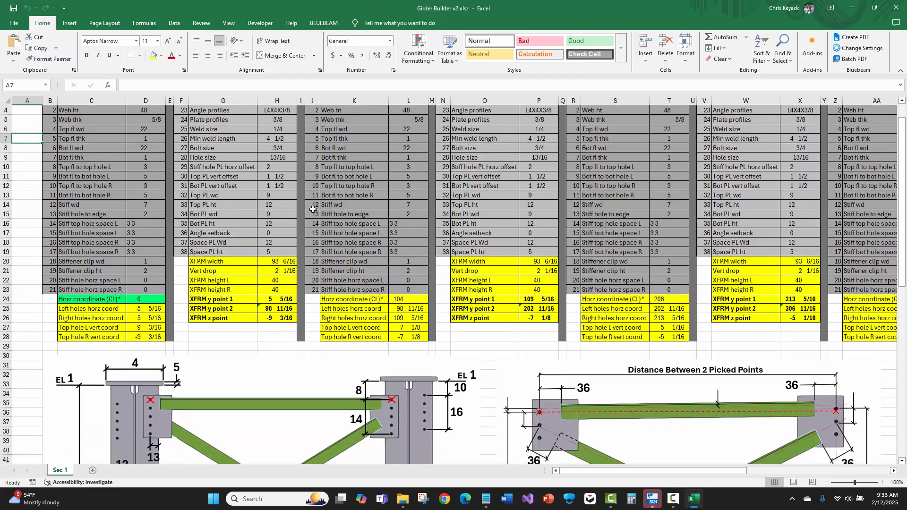
scroll(311, 221, "down", 1)
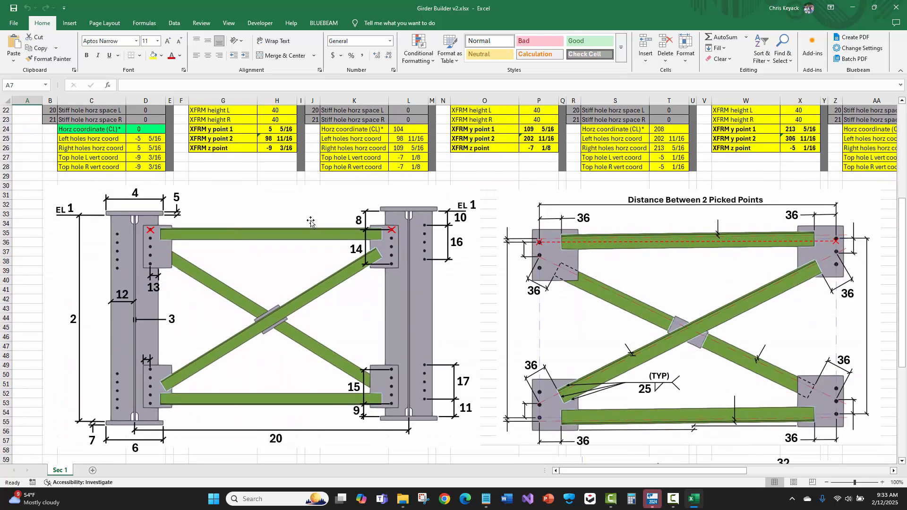
scroll(304, 229, "down", 1)
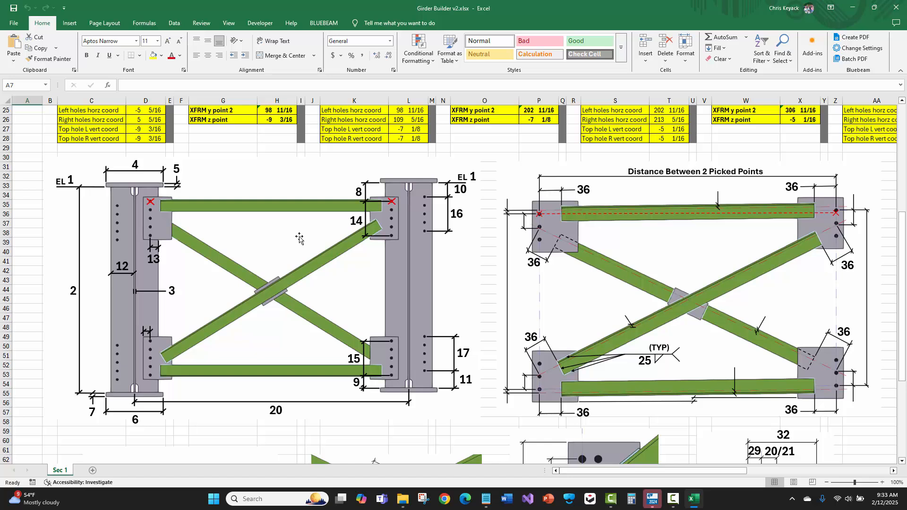
scroll(299, 237, "down", 1)
scroll(299, 237, "down", 3)
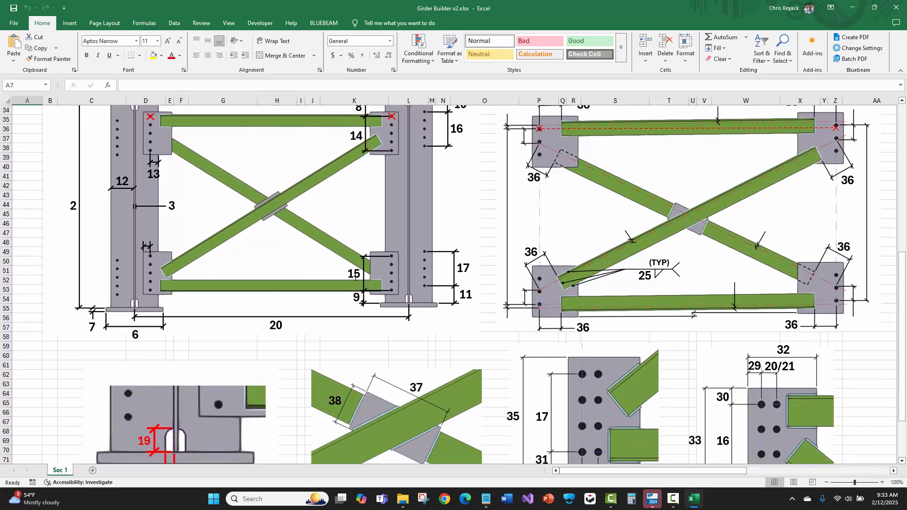
scroll(355, 277, "up", 1)
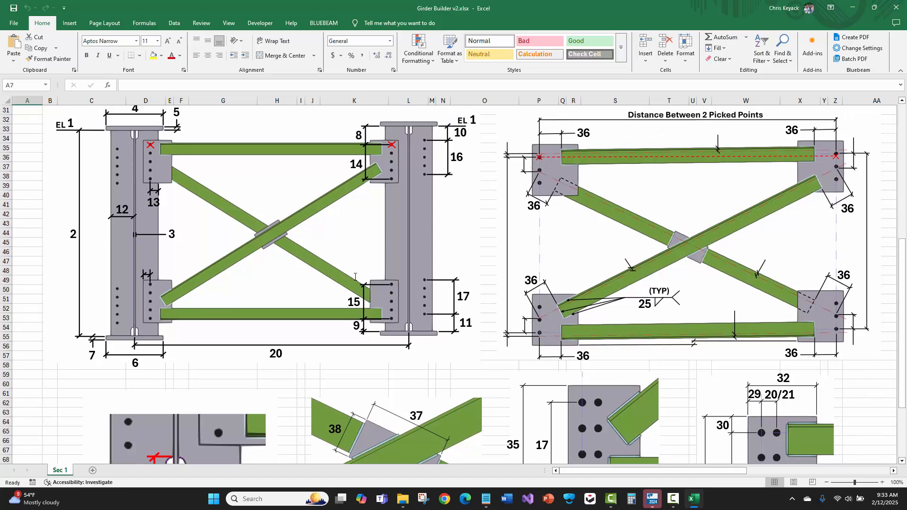
scroll(351, 274, "up", 1)
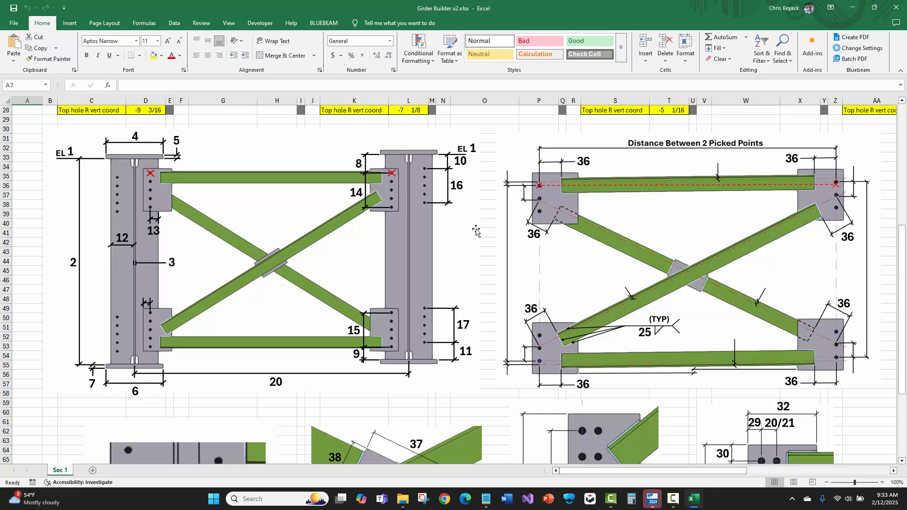
scroll(475, 229, "up", 9)
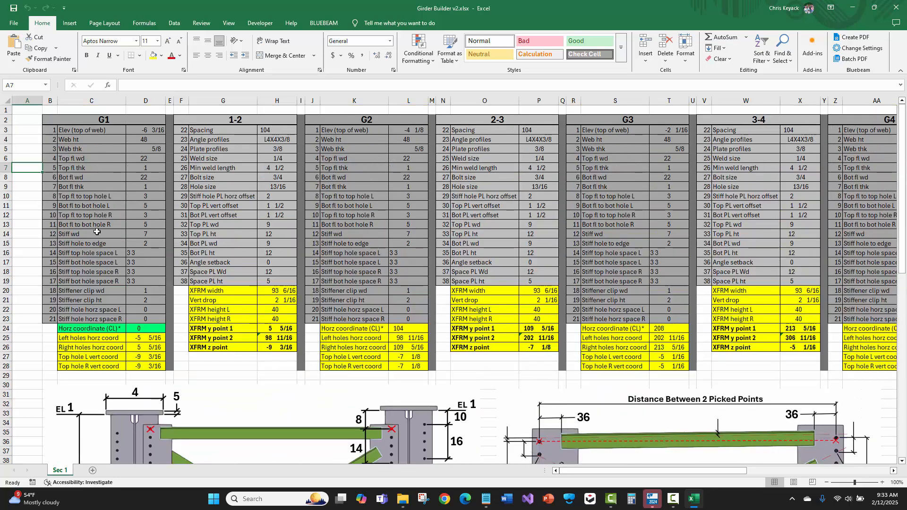
Set the Angle setback (parameter 36) to 3 1/2 for every cross frame bay, starting with 1-2 and 2-3
left_click(268, 262)
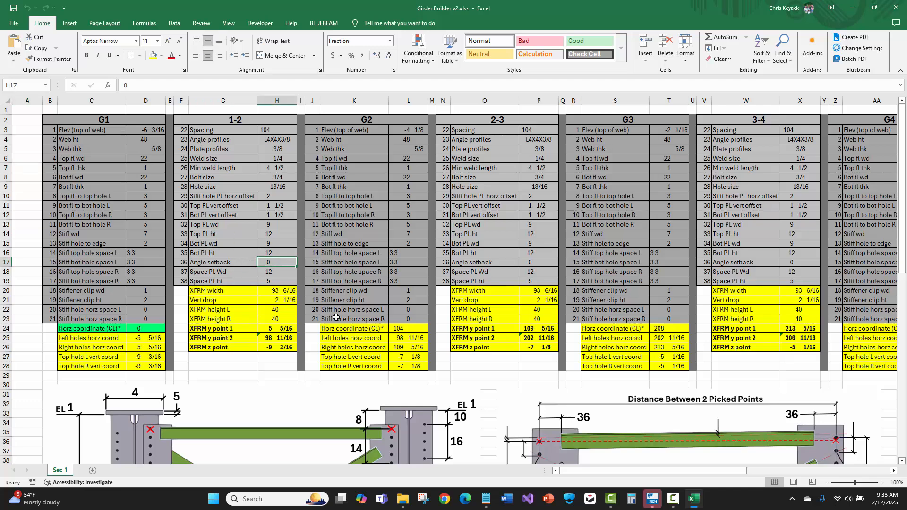
type("3 1/2")
key("Right")
key("Right")
key("Right")
key("Right")
key("Right")
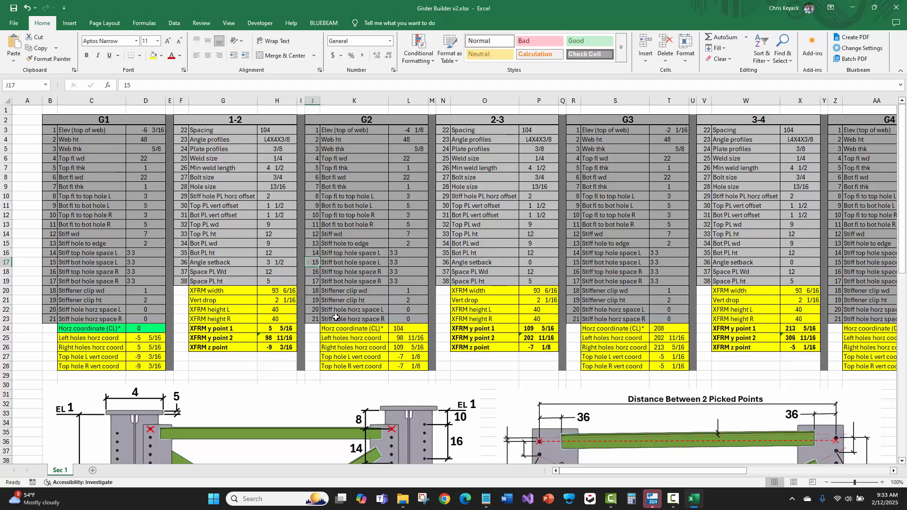
key("Right")
key("Right")
key("Right")
type("3.5")
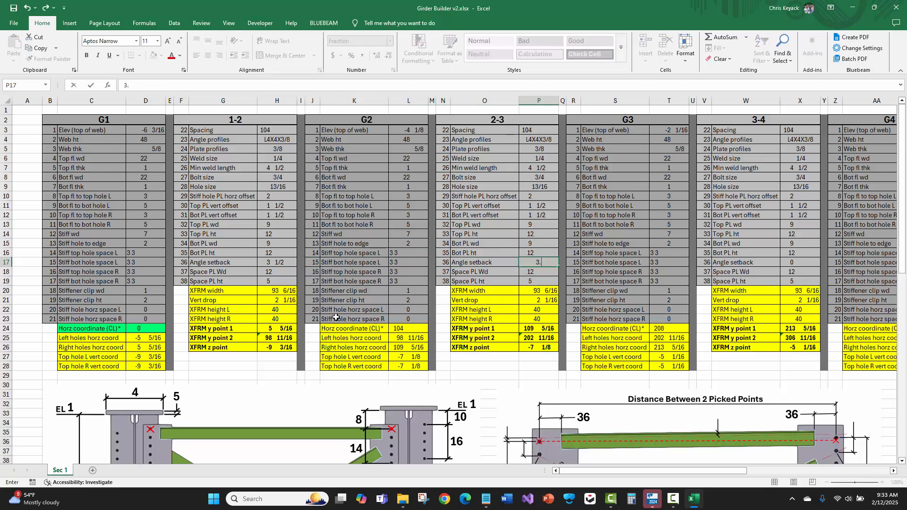
key("Right")
key("Right")
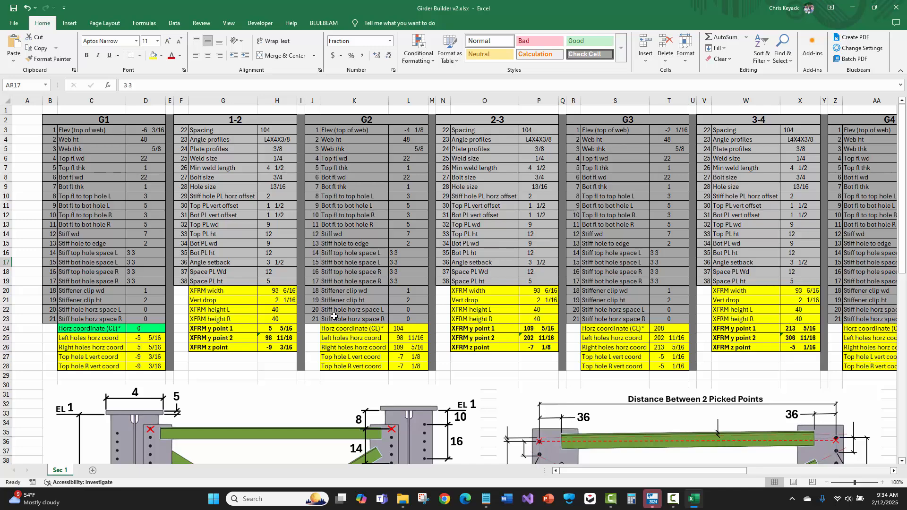
Save the Girder Builder v2.xlsx workbook and close it along with the model folder window
left_click(13, 9)
left_click(899, 7)
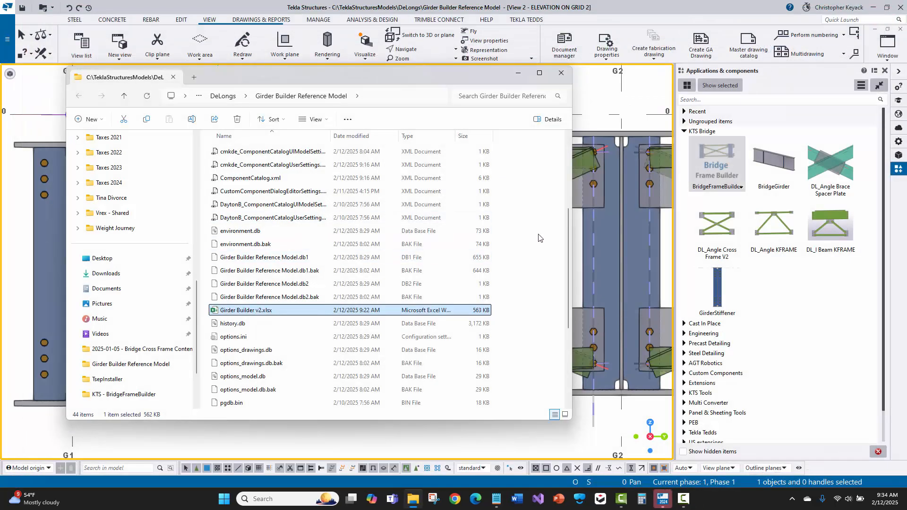
left_click(560, 75)
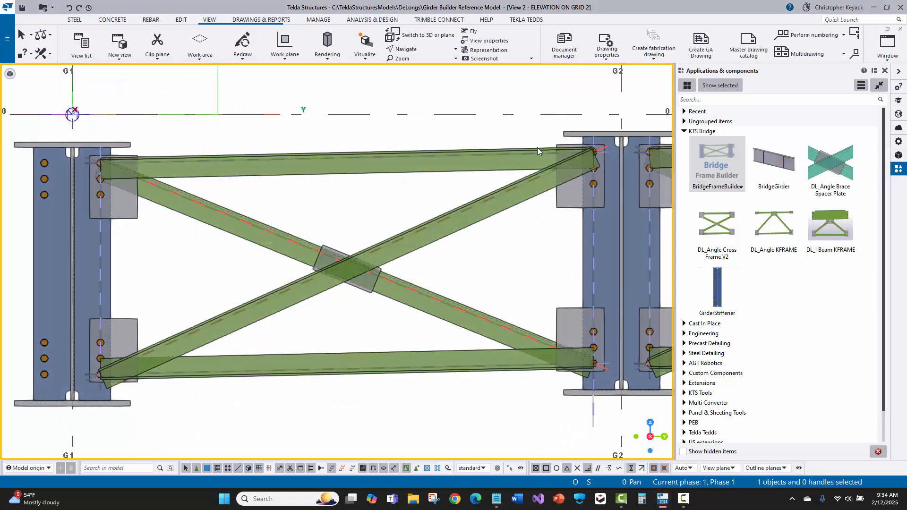
Modify the Bridge Frame Builder component so it regenerates the frames from the updated workbook, and accept its settings
double_click(538, 148)
left_click(480, 172)
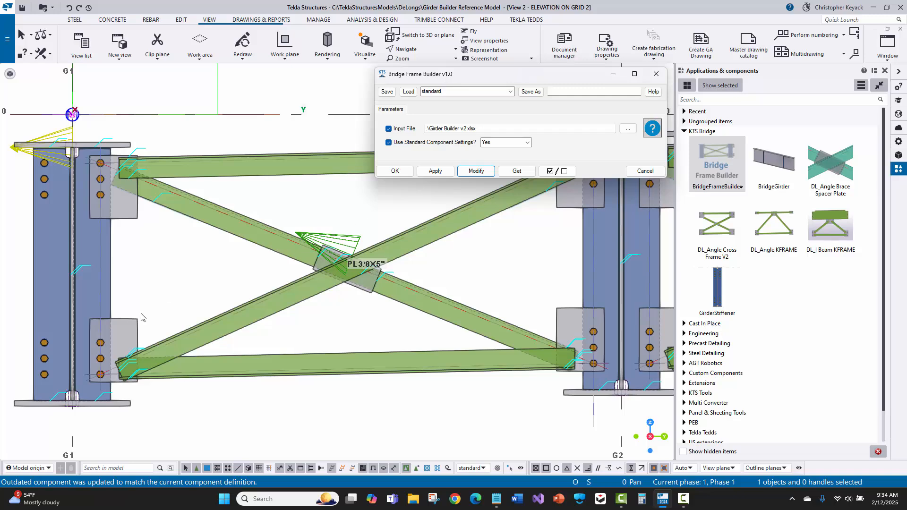
scroll(99, 354, "up", 1)
scroll(99, 142, "up", 2)
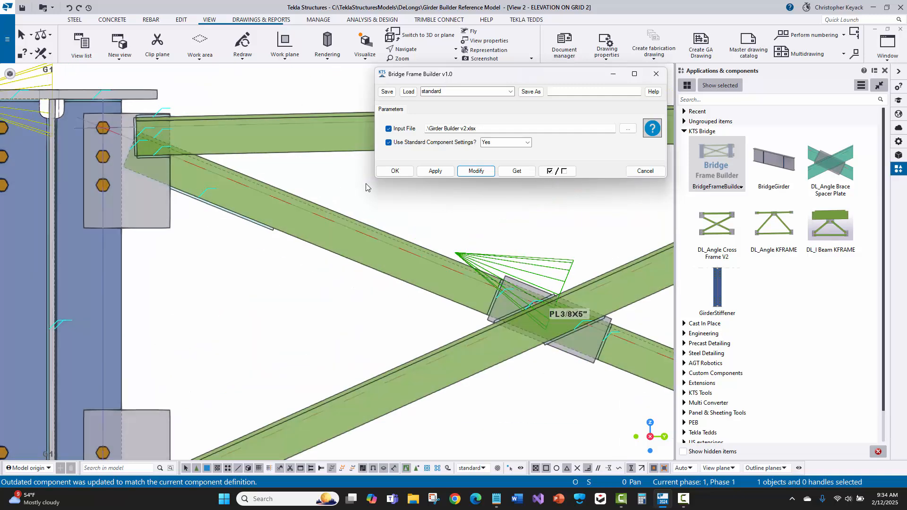
left_click(388, 172)
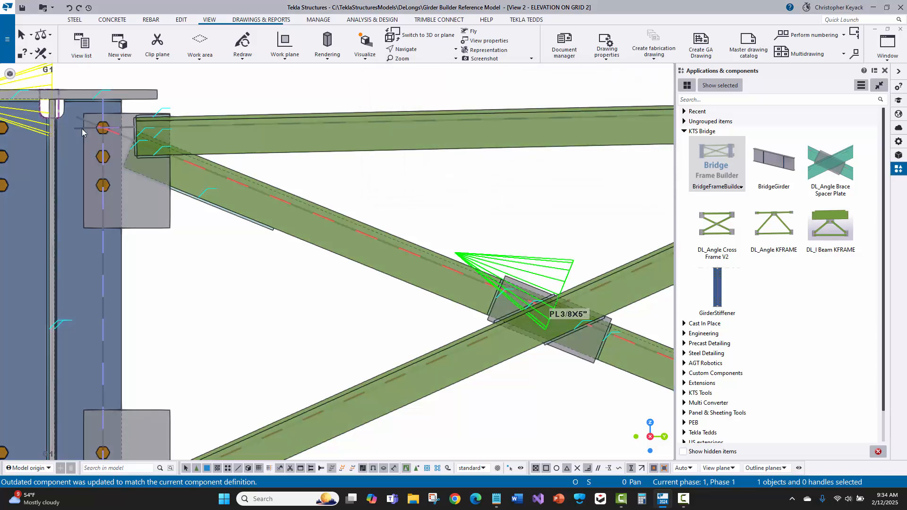
In the DL_Angle Cross Frame V2 standard settings, set the vertical offset at both upper gusset plates to -4"
scroll(82, 129, "down", 3)
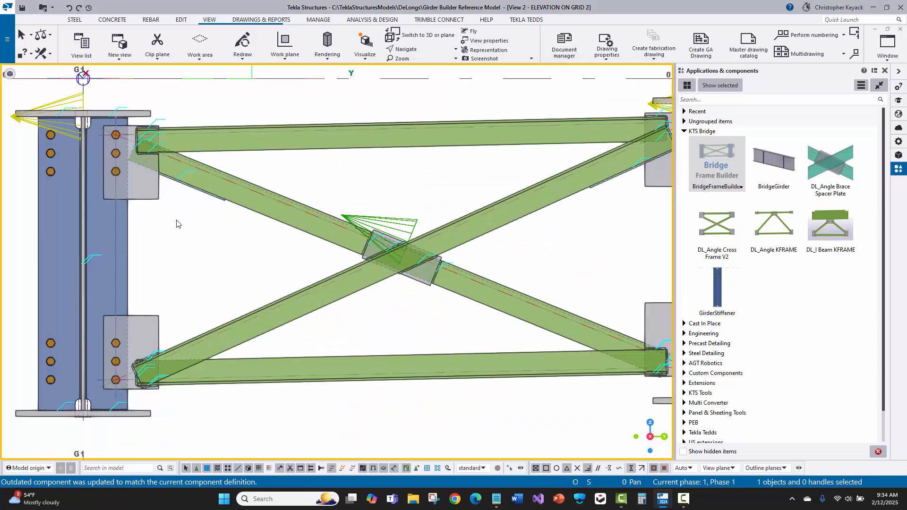
middle_click_drag(177, 220, 160, 233)
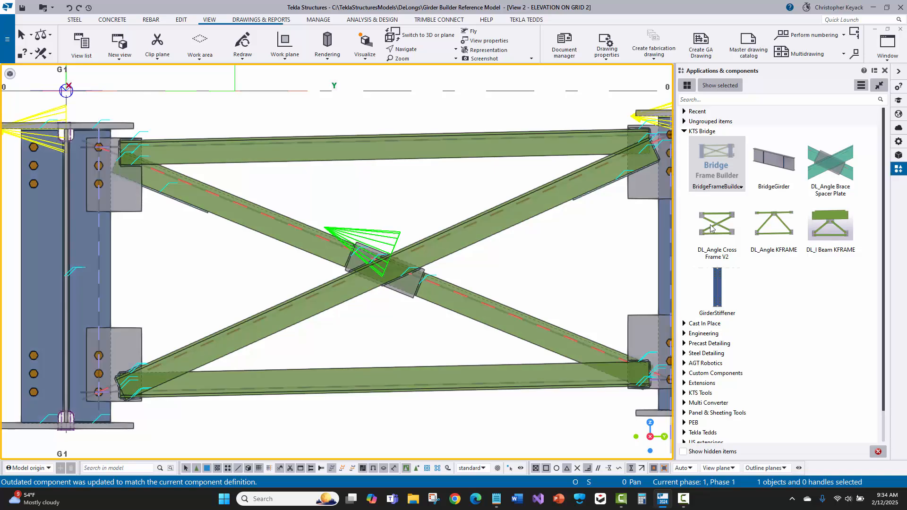
double_click(711, 228)
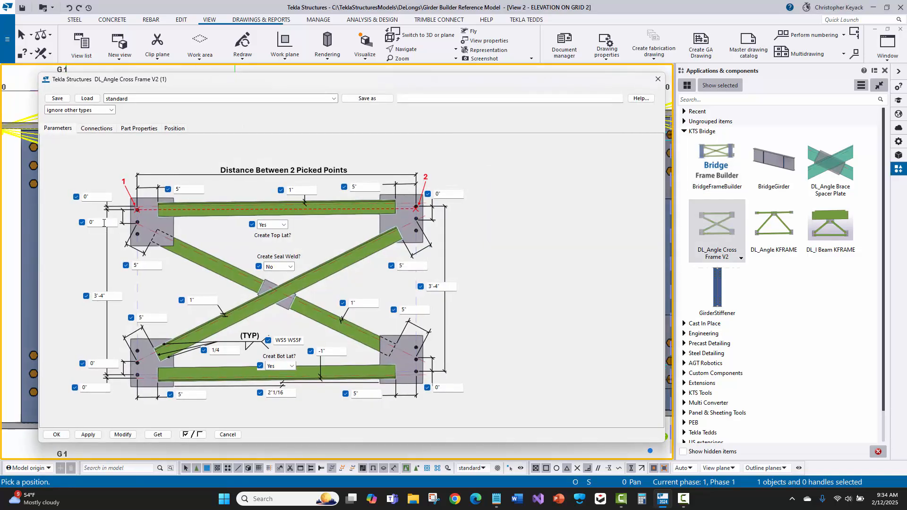
double_click(104, 222)
type("-4")
left_click(452, 194)
type("-4")
Set the vertical offset at both lower gusset plates to 5 1/2" and save the standard cross frame settings
left_click(444, 387)
type("5")
left_click(104, 363)
type("5.5")
left_click(56, 99)
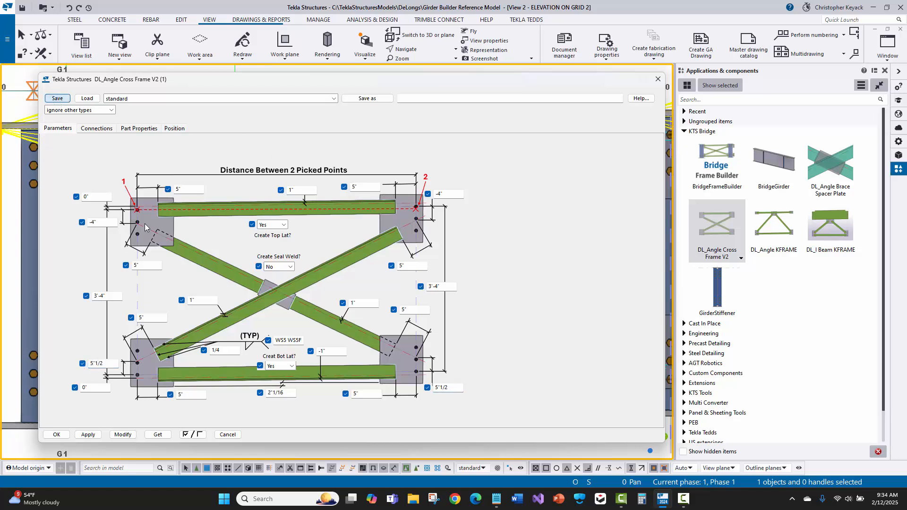
Regenerate the bridge frames with the saved standard cross frame settings and check the diagonals between G1 and G2
left_click(56, 435)
right_click(351, 191)
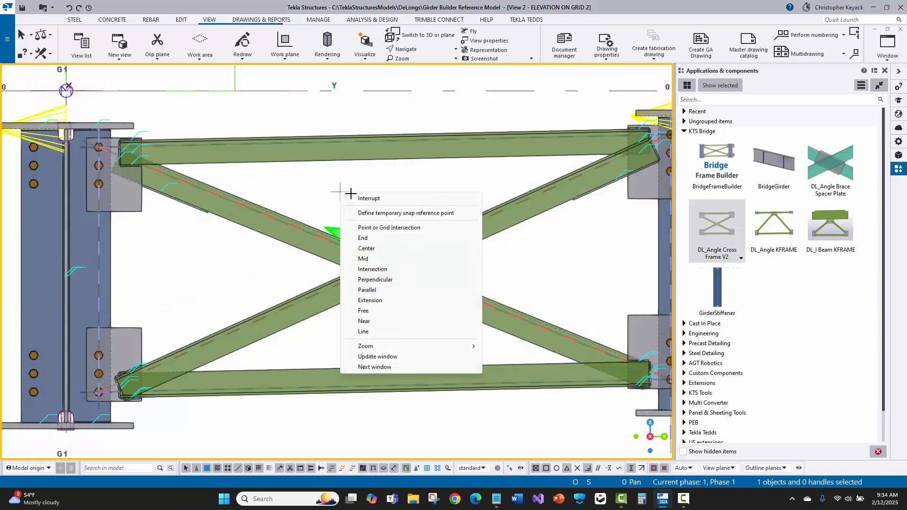
left_click(361, 196)
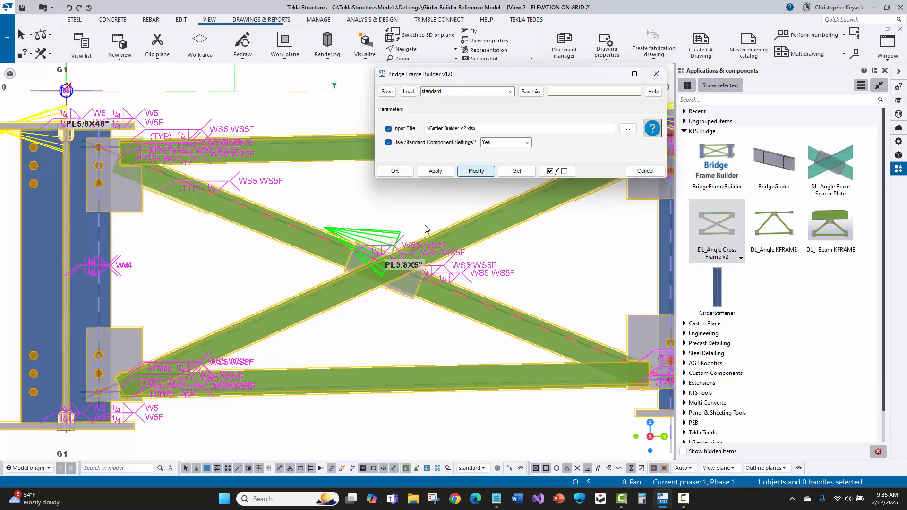
scroll(115, 186, "up", 2)
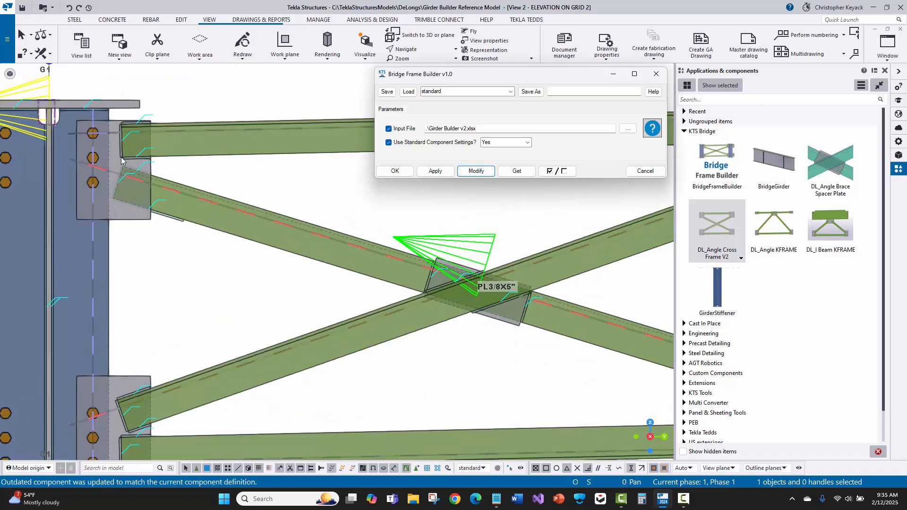
middle_click_drag(146, 278, 149, 206)
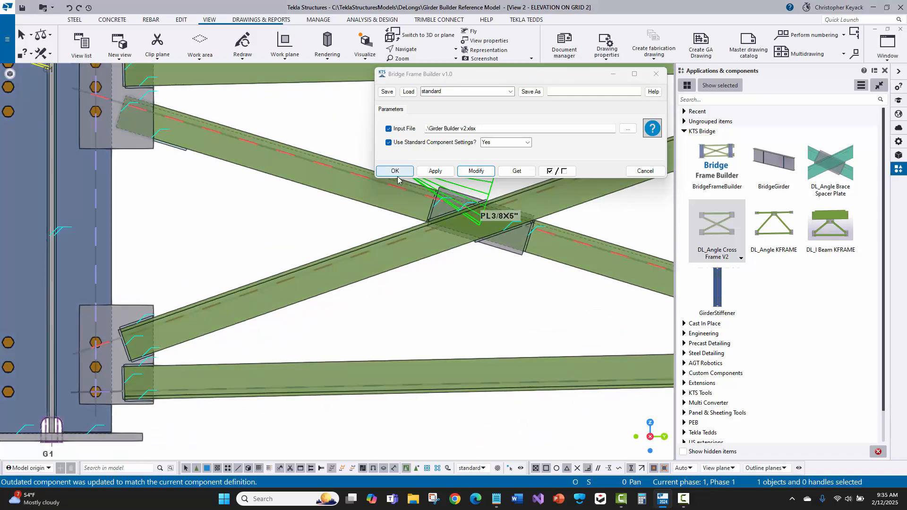
scroll(361, 226, "down", 3)
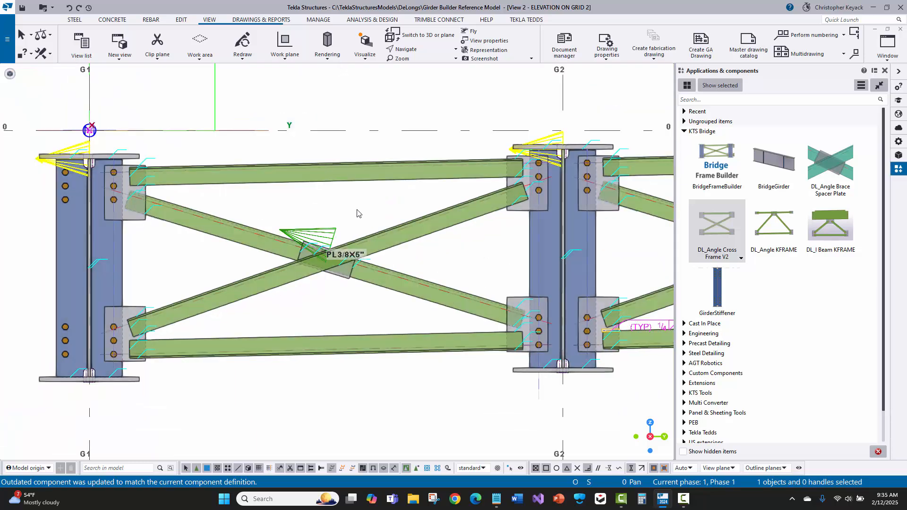
middle_click_drag(347, 212, 324, 219)
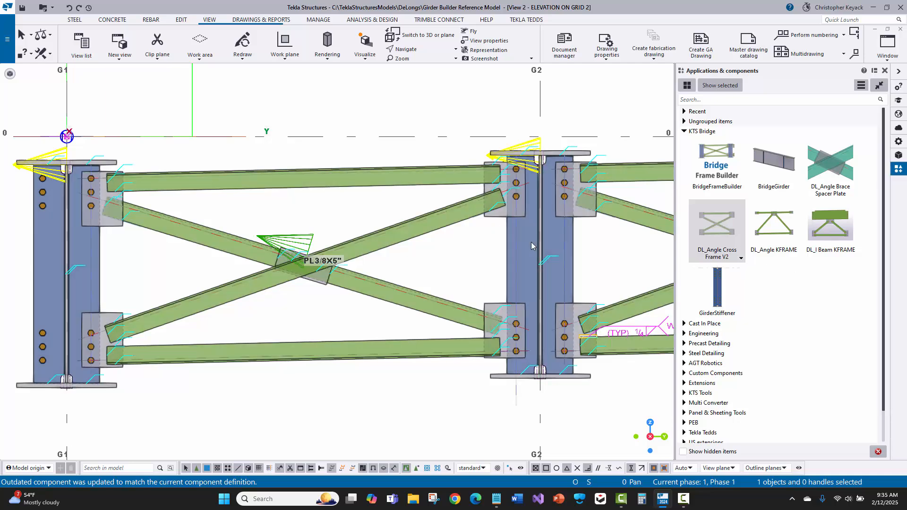
middle_click_drag(461, 271, 478, 280)
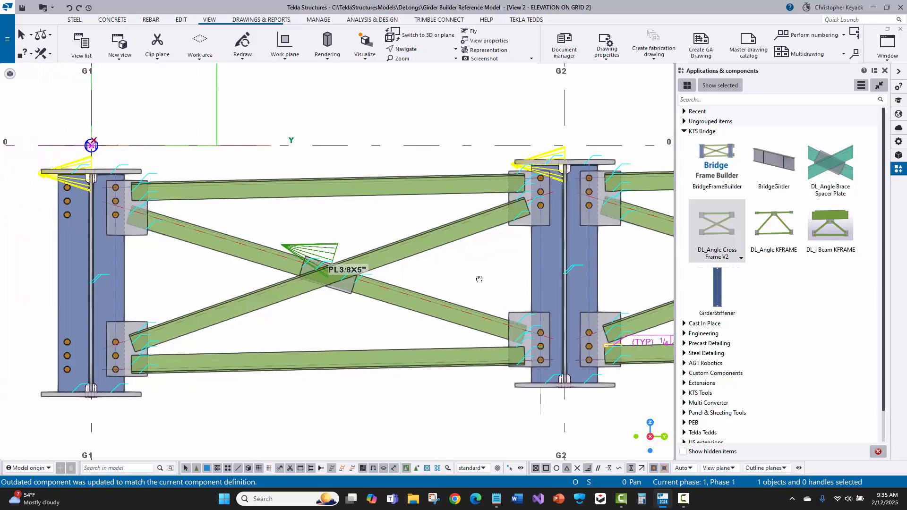